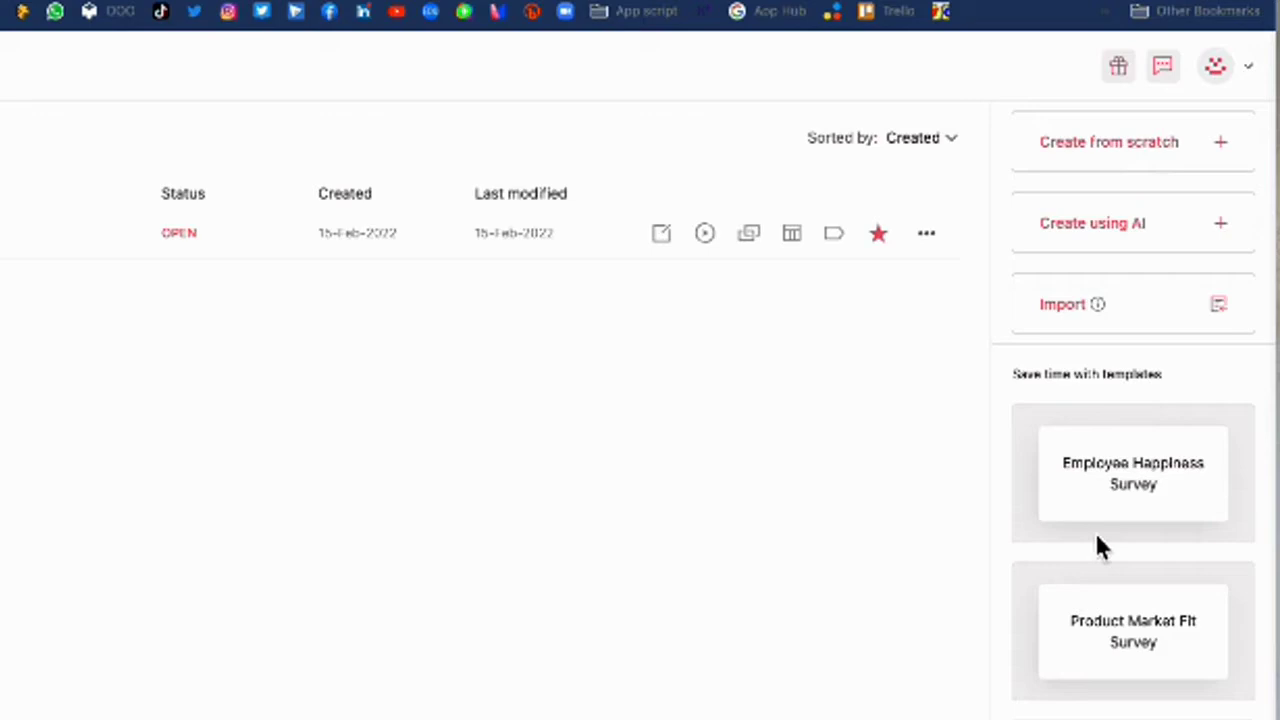
# Step: Show the Templates gallery with only the Product Experience category ticked
pyautogui.scroll(-3, 1133, 550)
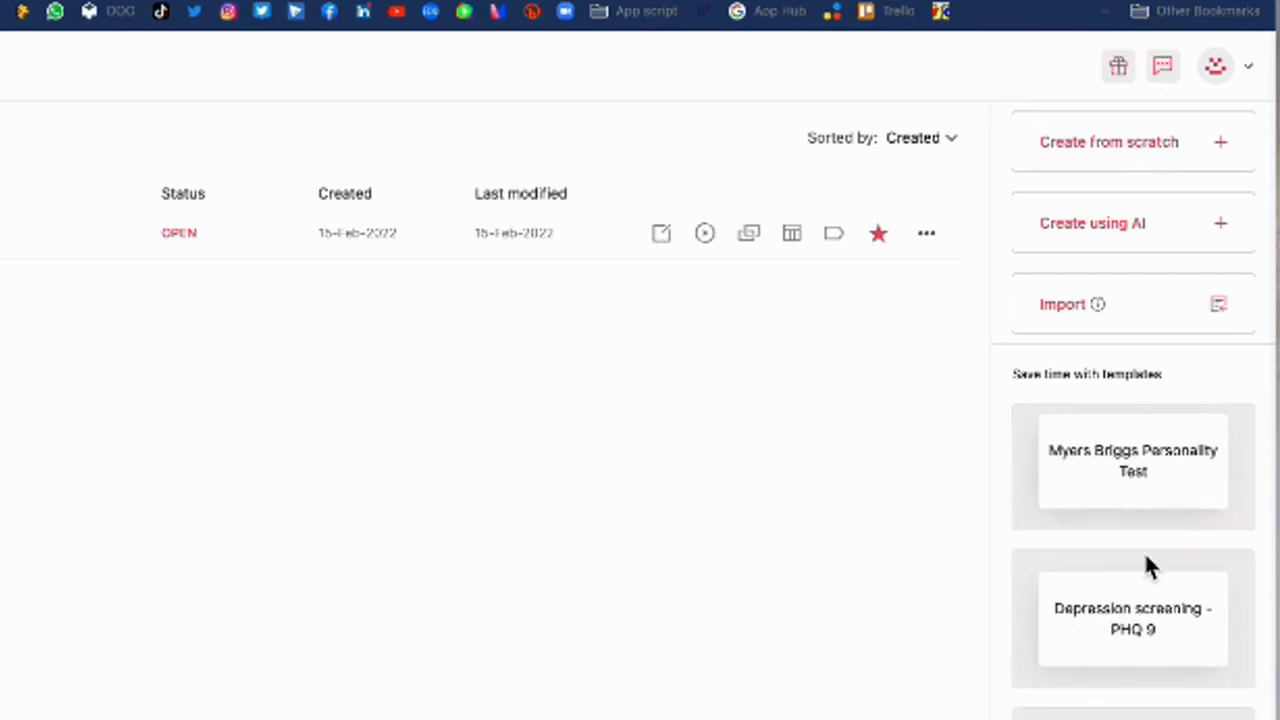
pyautogui.scroll(-1, 1146, 580)
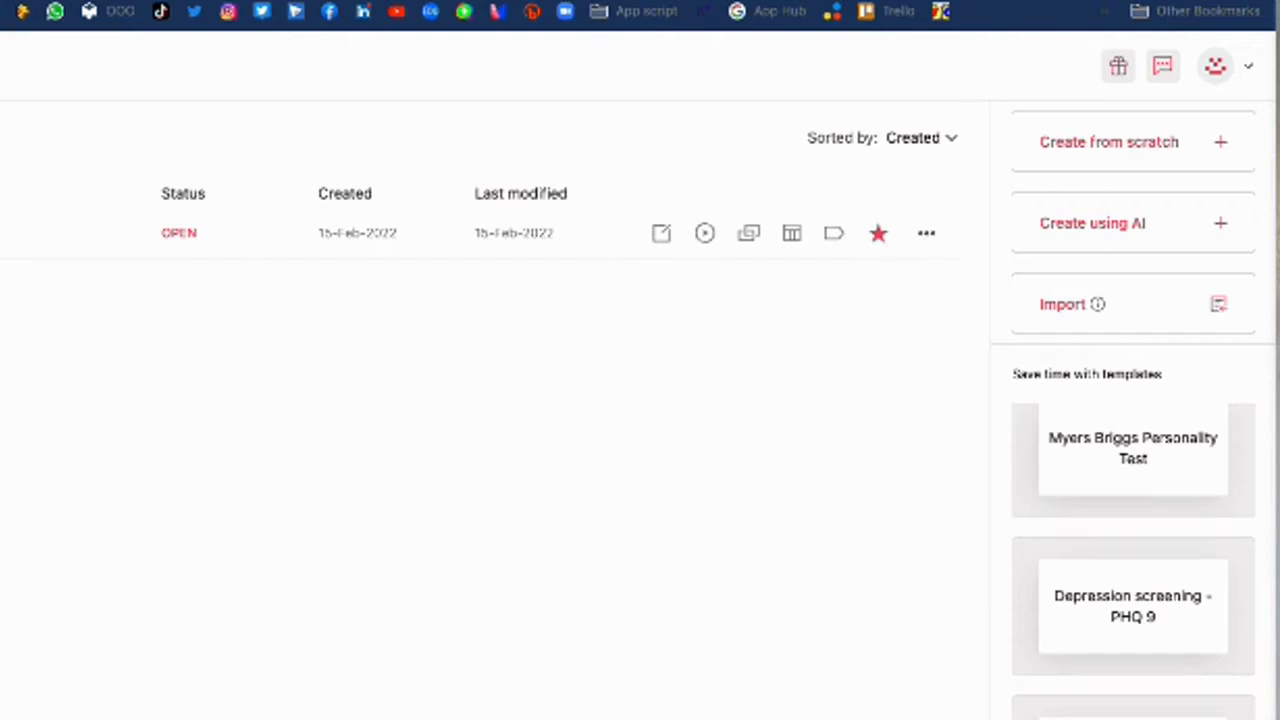
pyautogui.click(103, 201)
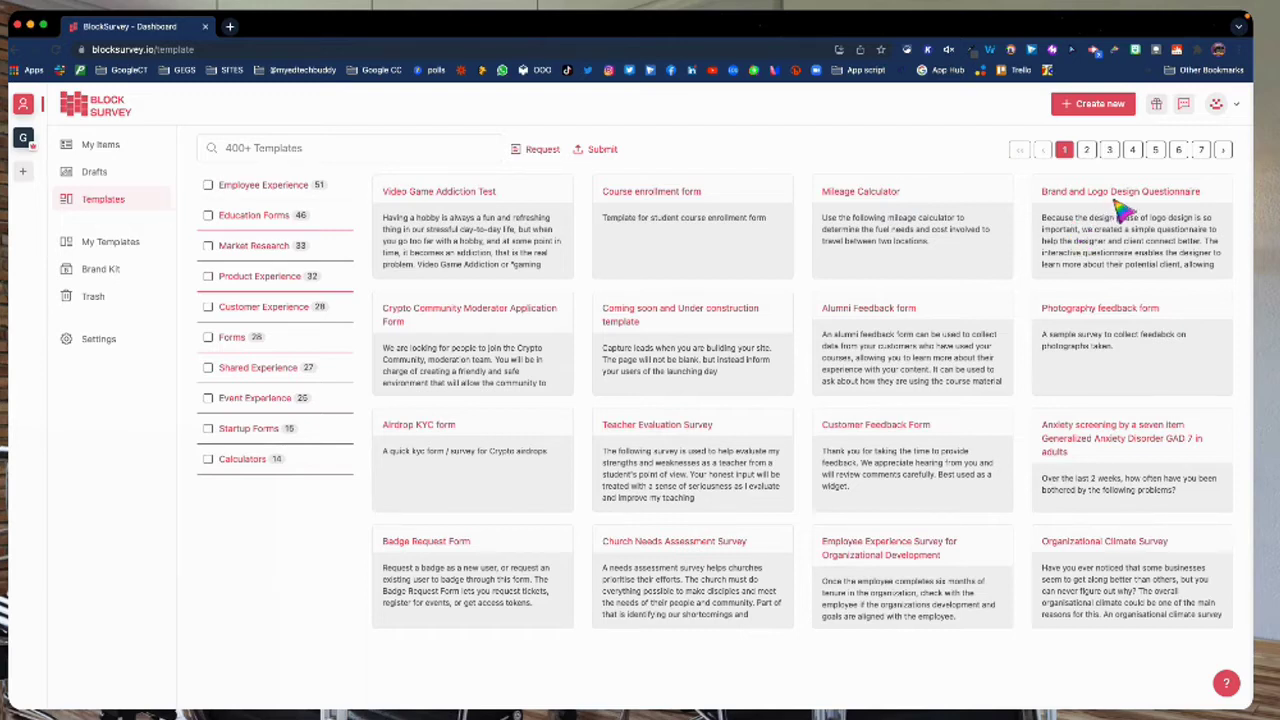
pyautogui.click(214, 279)
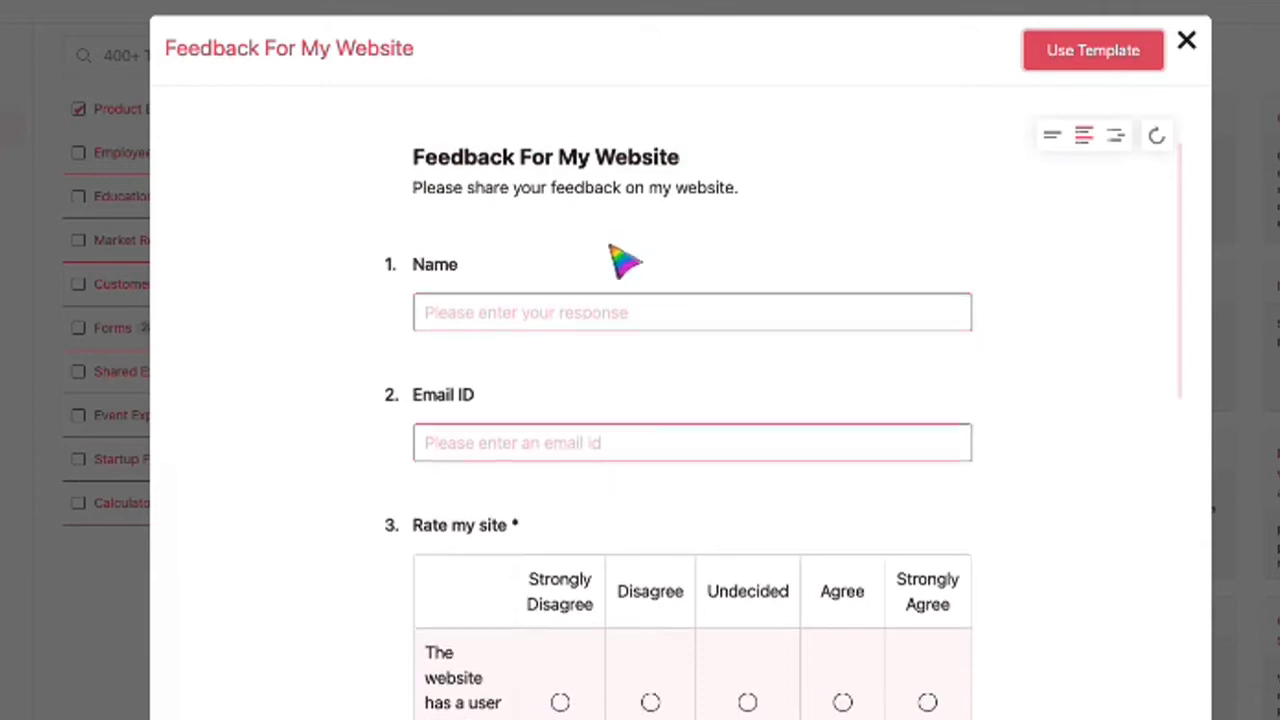
# Step: Preview the Feedback For My Website template in one-at-a-time, Classic and Conversational layouts
pyautogui.scroll(-2, 520, 380)
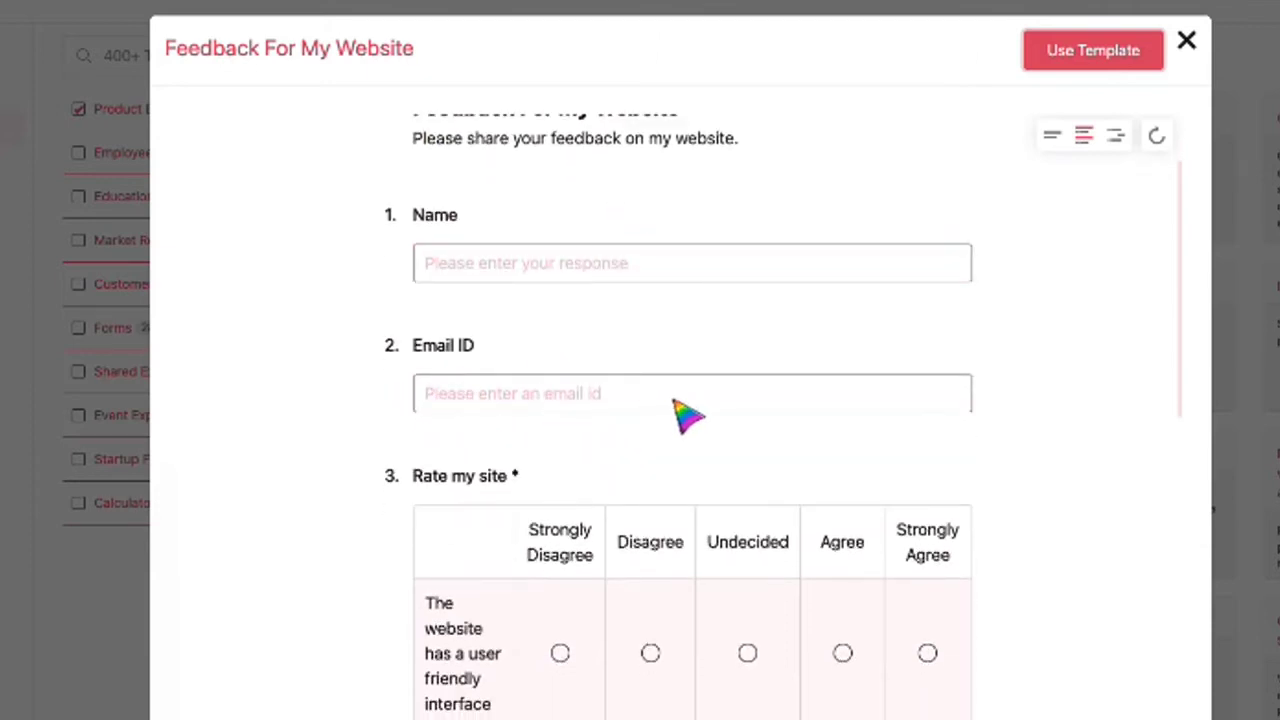
pyautogui.scroll(-6, 688, 415)
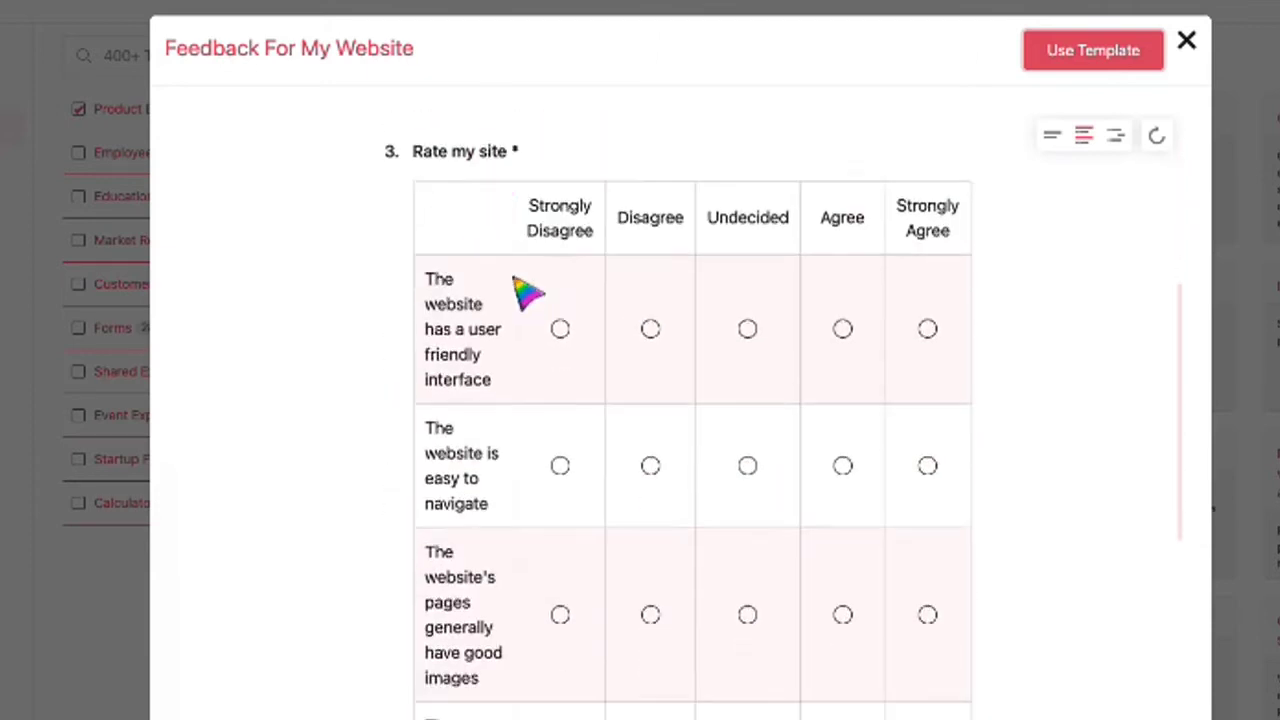
pyautogui.scroll(-6, 531, 314)
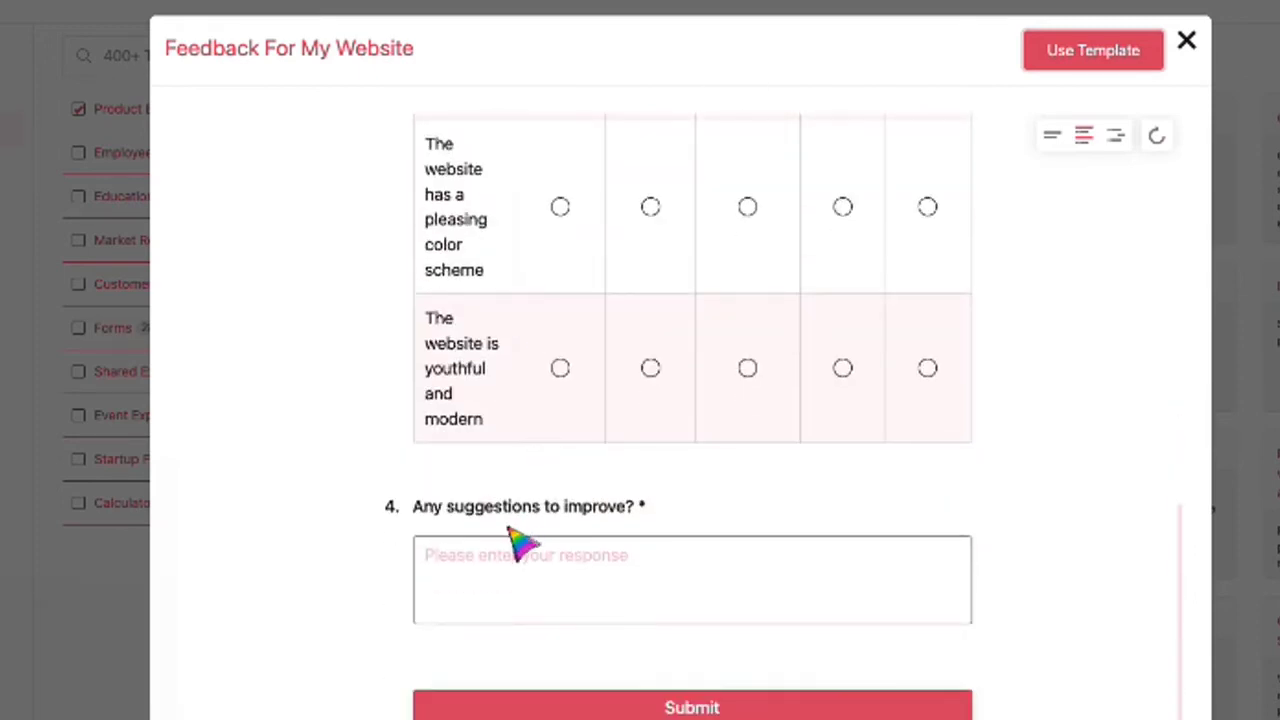
pyautogui.scroll(3, 923, 294)
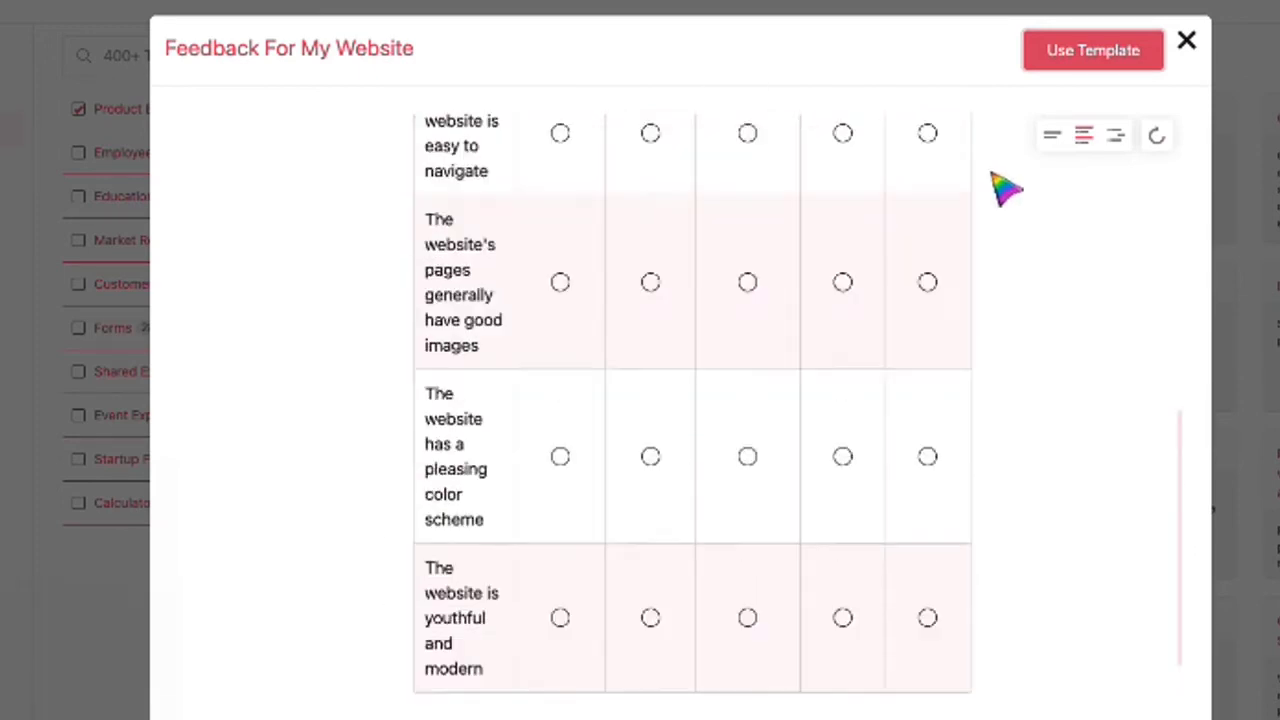
pyautogui.scroll(1, 1005, 188)
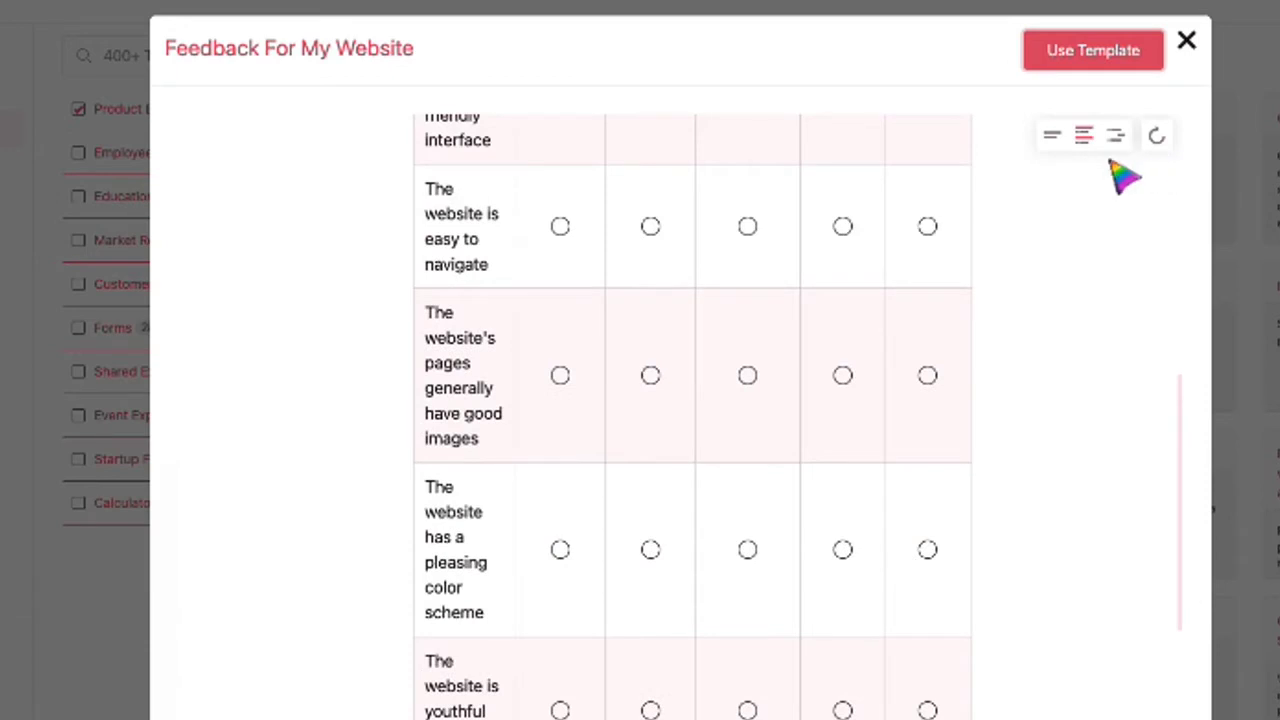
pyautogui.click(1051, 135)
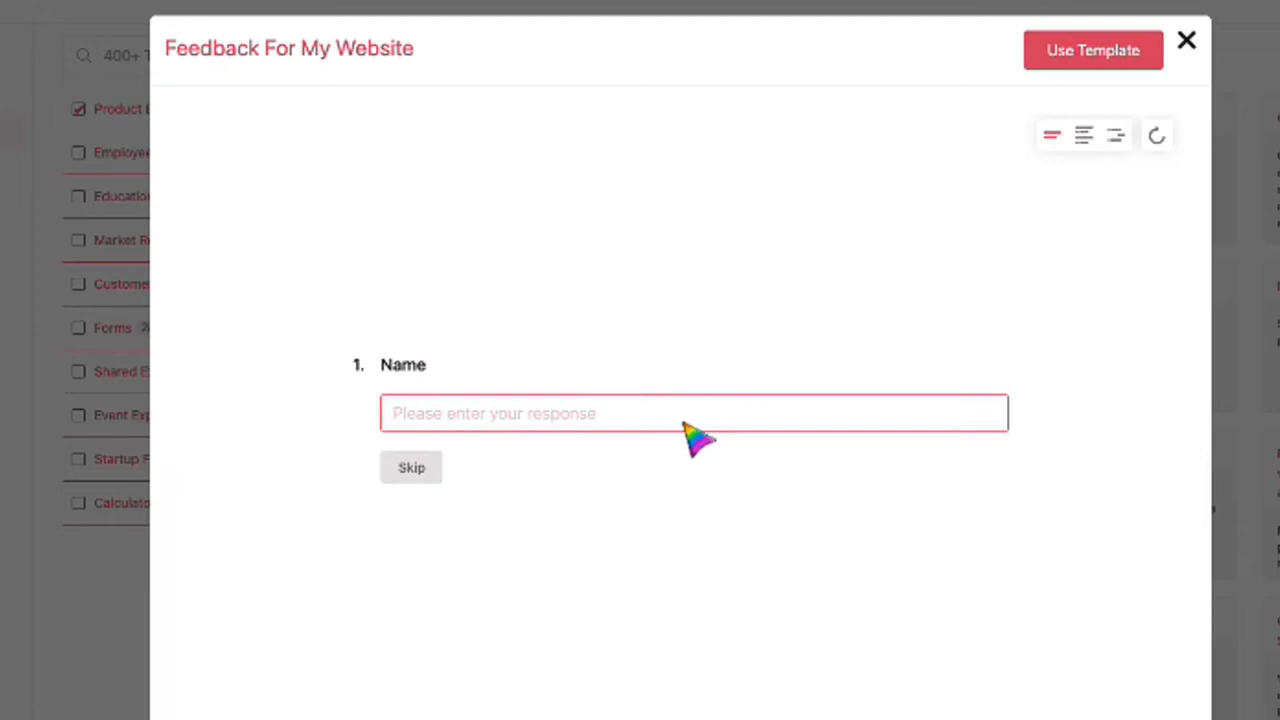
pyautogui.click(1088, 137)
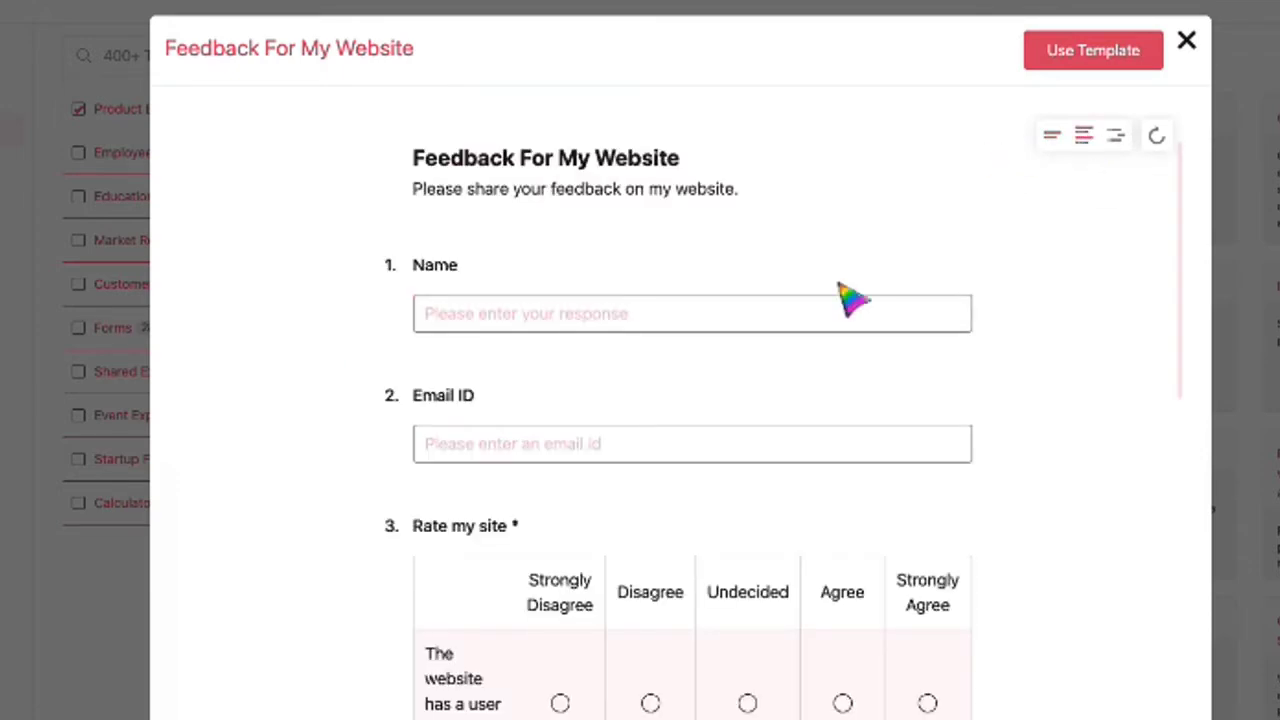
pyautogui.click(1116, 137)
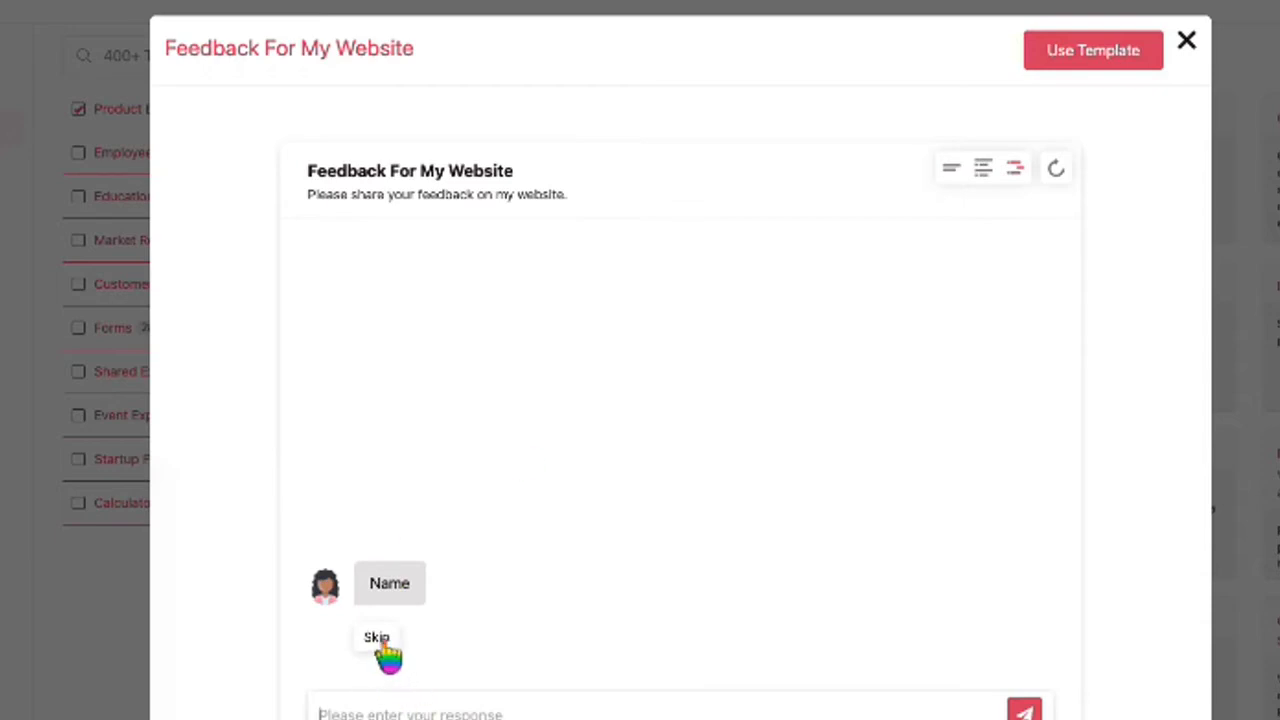
# Step: Skip the Name and Email ID chat questions, then start a new form from the template
pyautogui.click(377, 640)
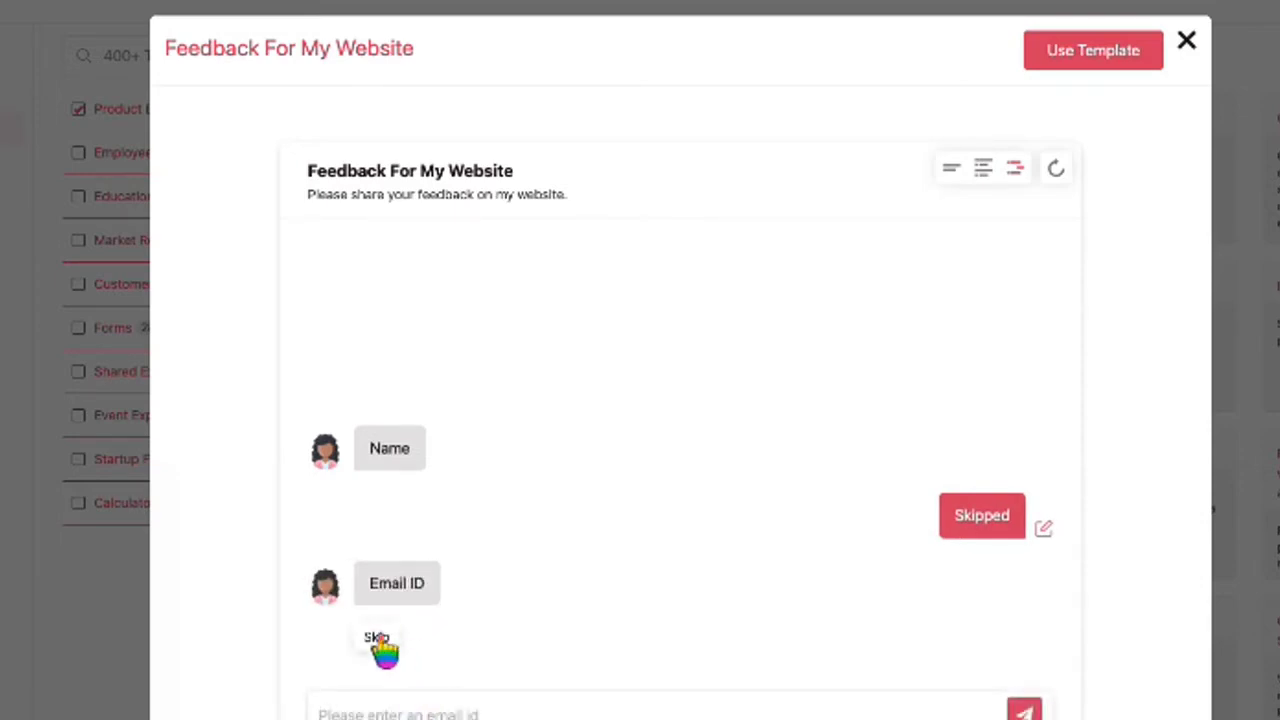
pyautogui.click(381, 642)
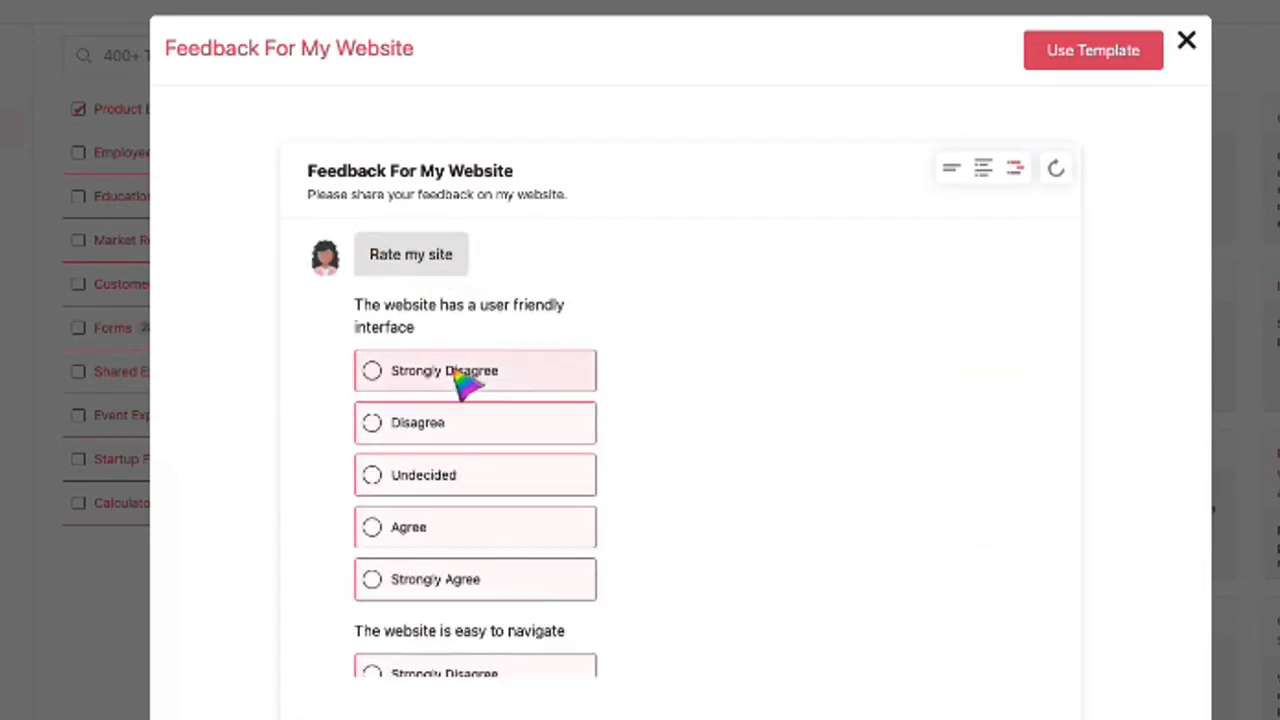
pyautogui.click(1100, 66)
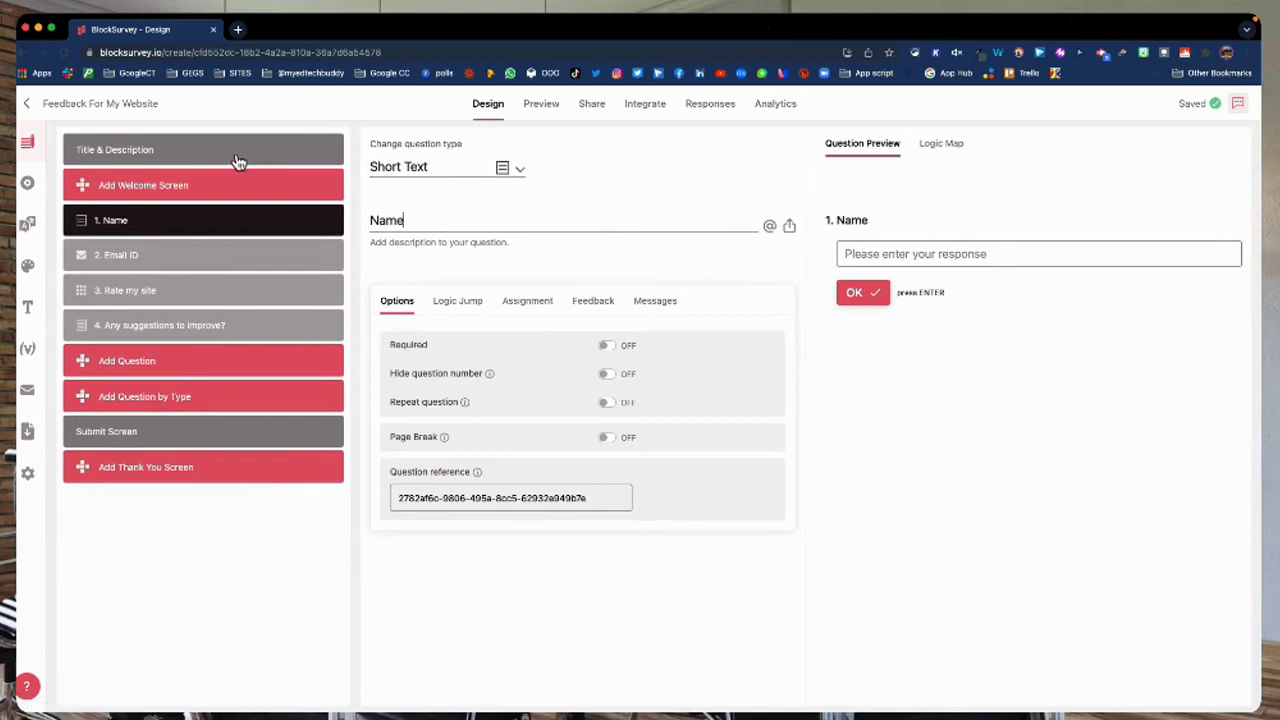
pyautogui.click(192, 161)
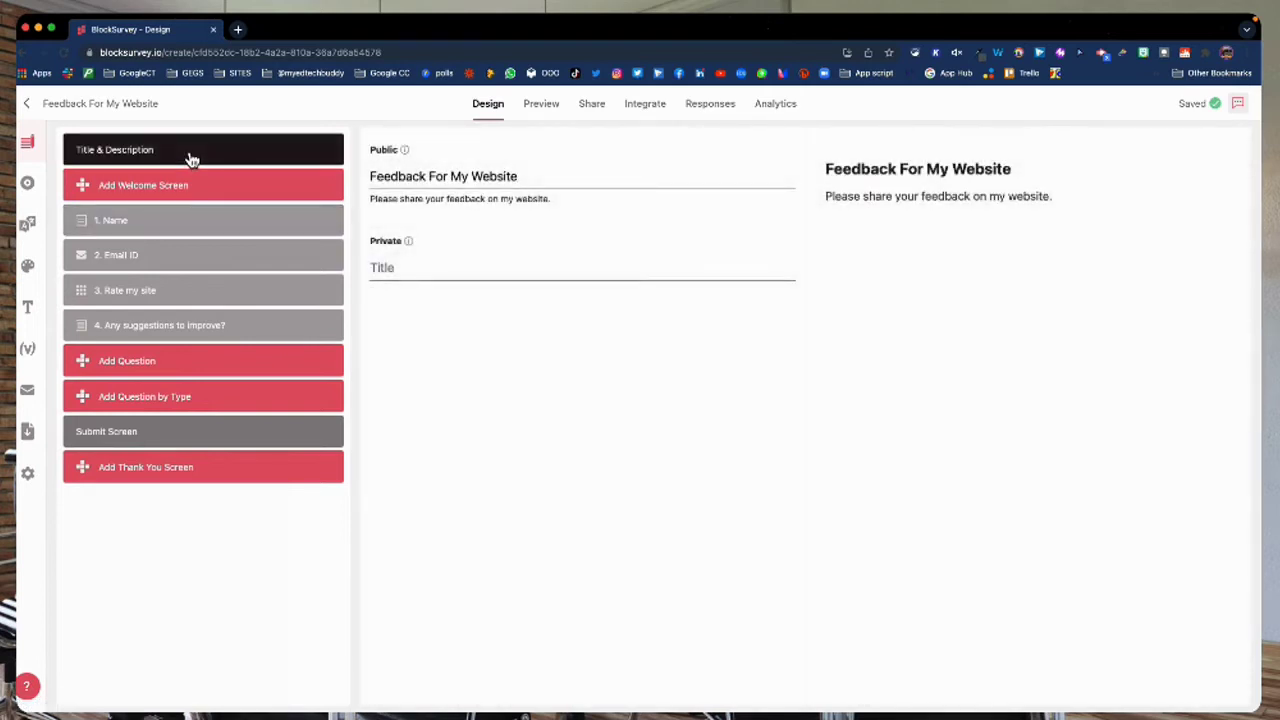
pyautogui.click(452, 178)
pyautogui.moveTo(458, 180); pyautogui.dragTo(531, 183)
pyautogui.write('w')
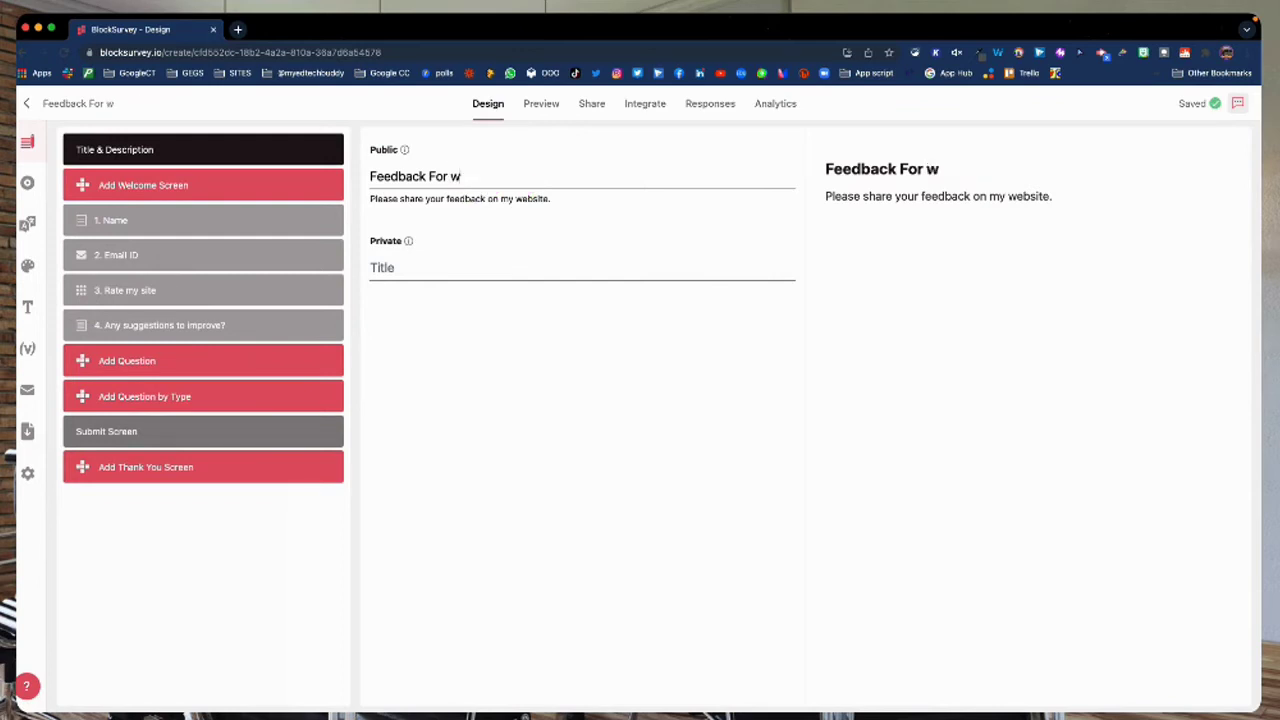
pyautogui.write('ww.myedte')
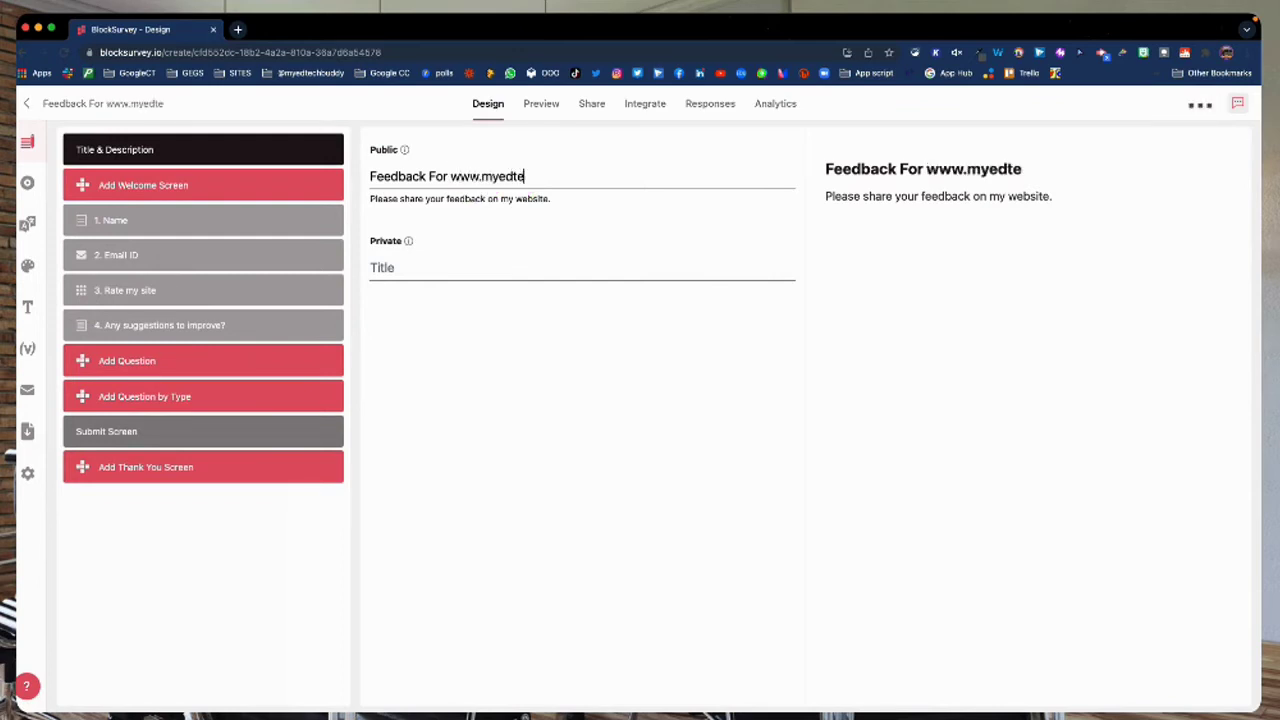
pyautogui.write('chbuddy.co.uk')
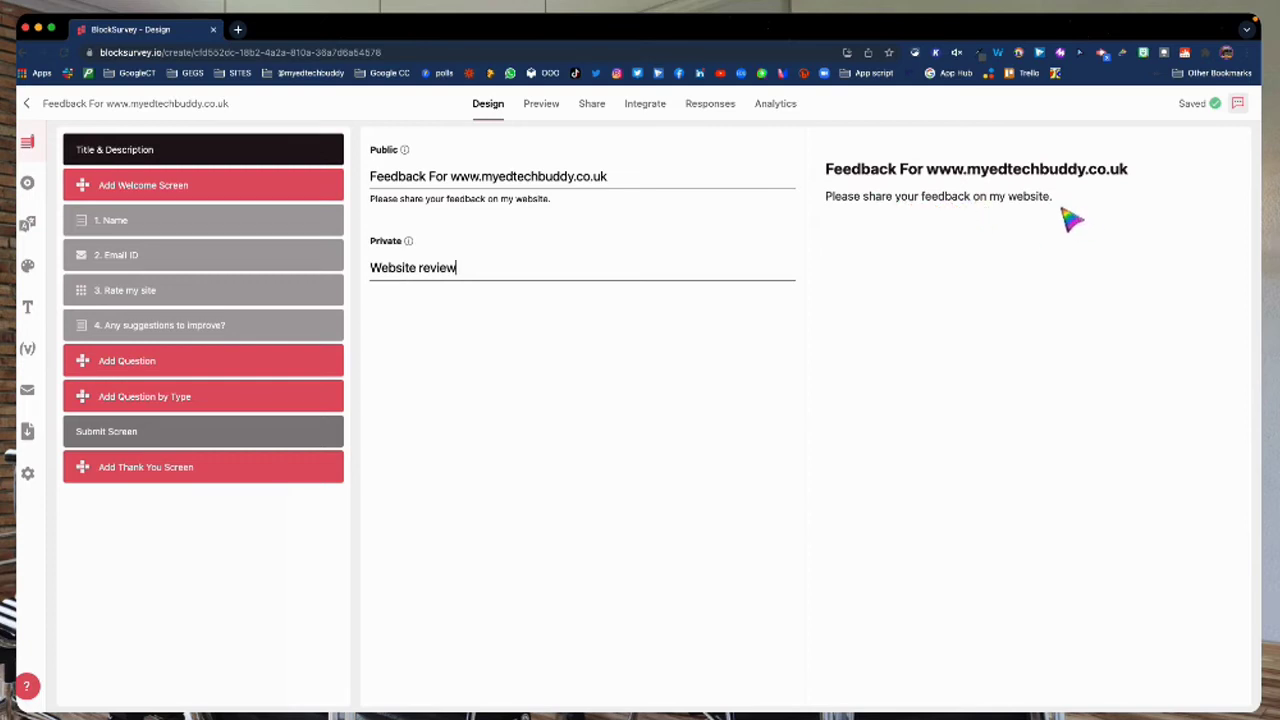
pyautogui.click(217, 197)
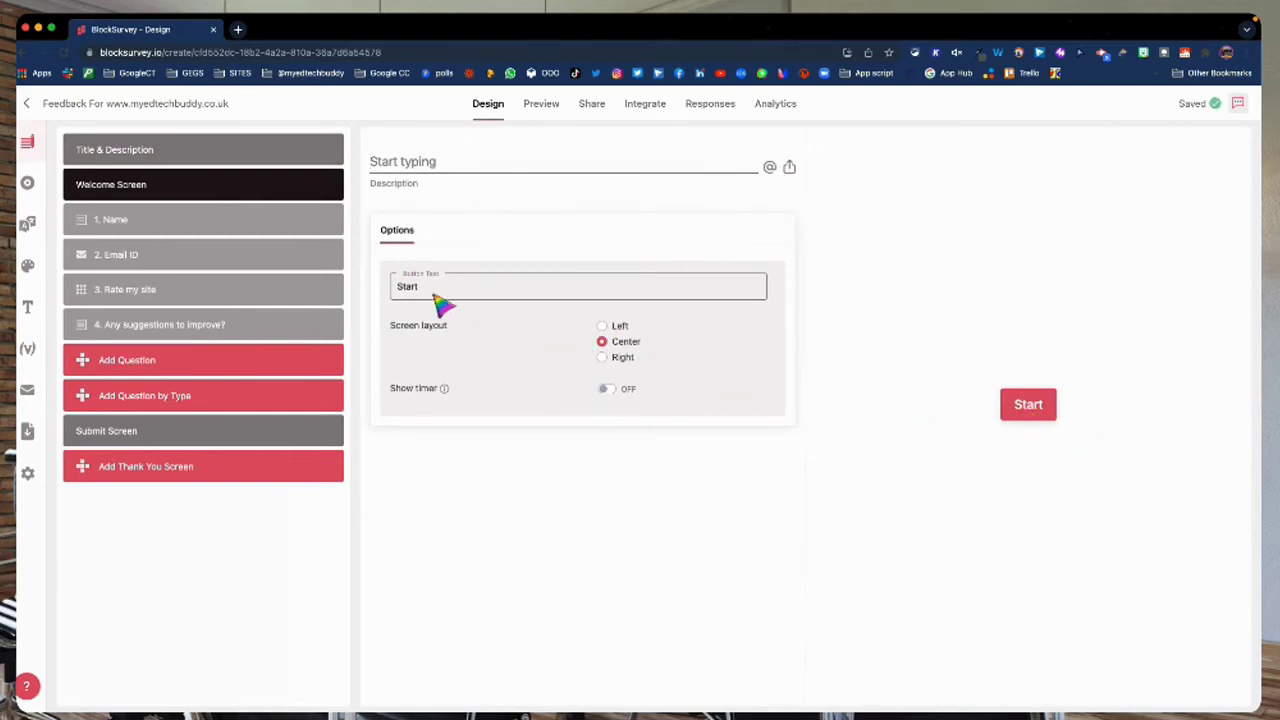
# Step: Make the welcome button read 'Start survey', centre the layout, and open the Name question
pyautogui.write('survey')
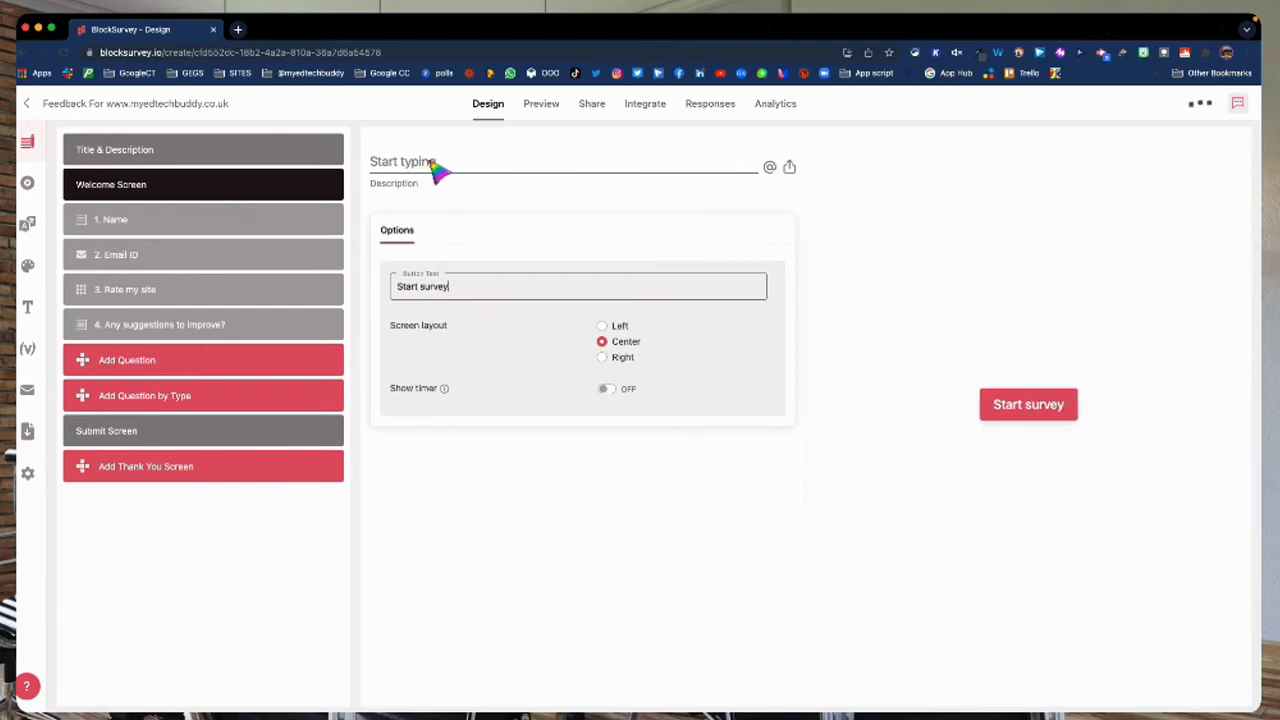
pyautogui.click(606, 329)
pyautogui.click(605, 359)
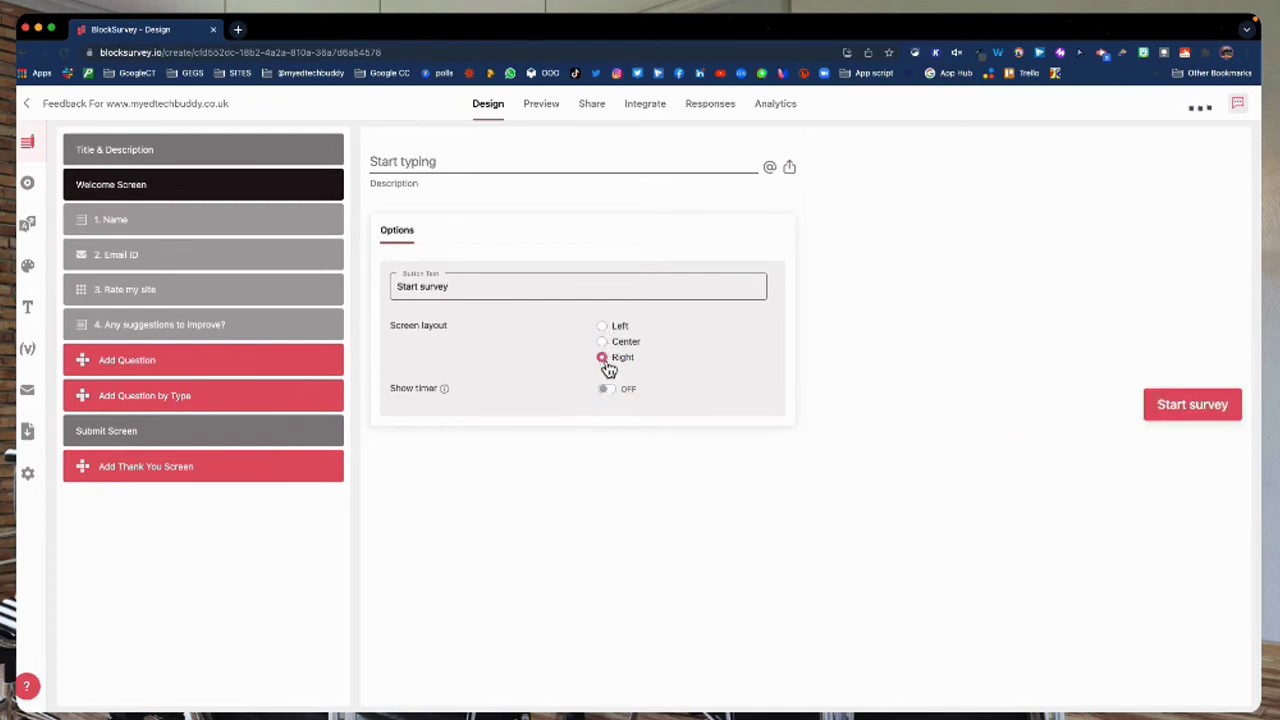
pyautogui.click(603, 342)
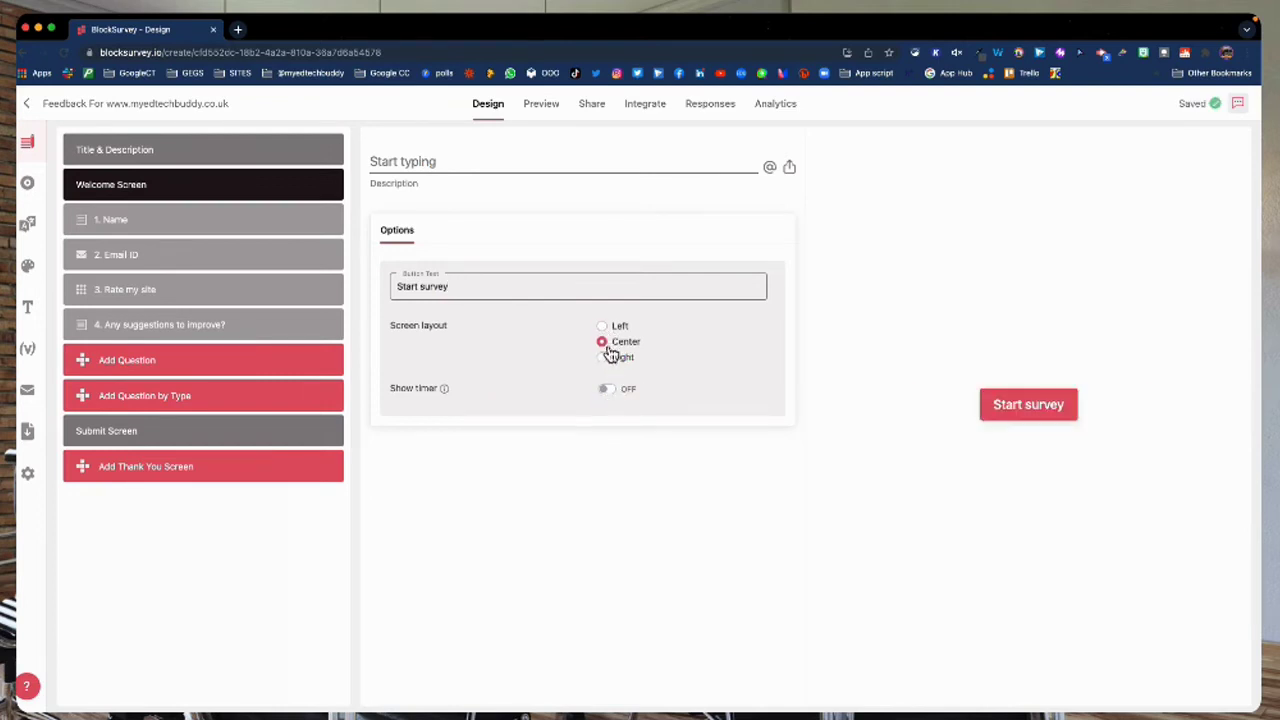
pyautogui.click(178, 228)
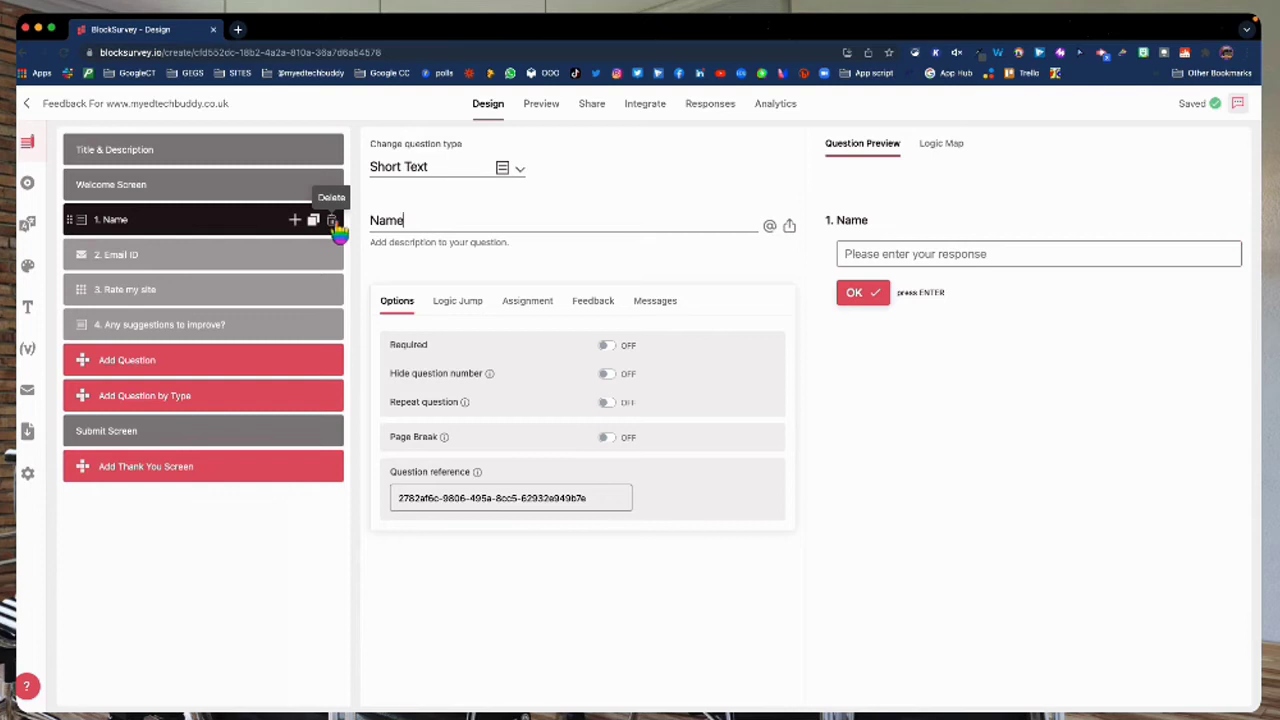
# Step: Delete the Name and Email ID questions, confirming each deletion
pyautogui.click(332, 220)
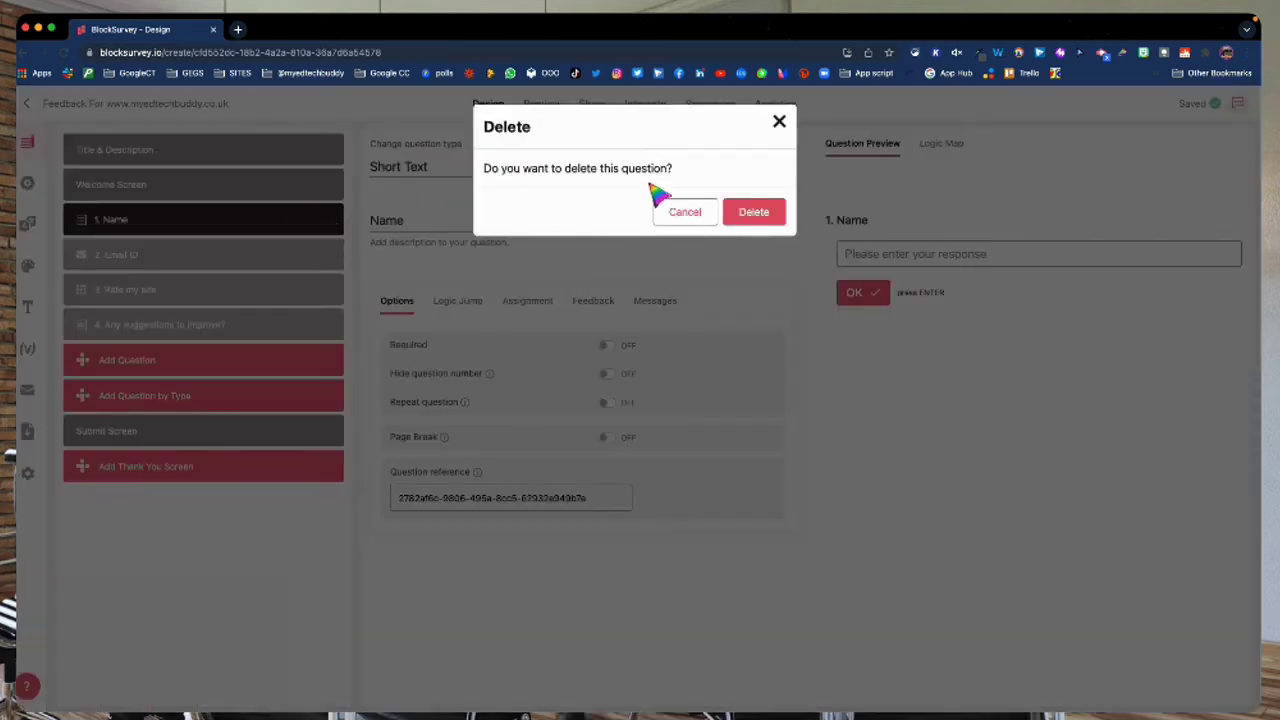
pyautogui.click(756, 214)
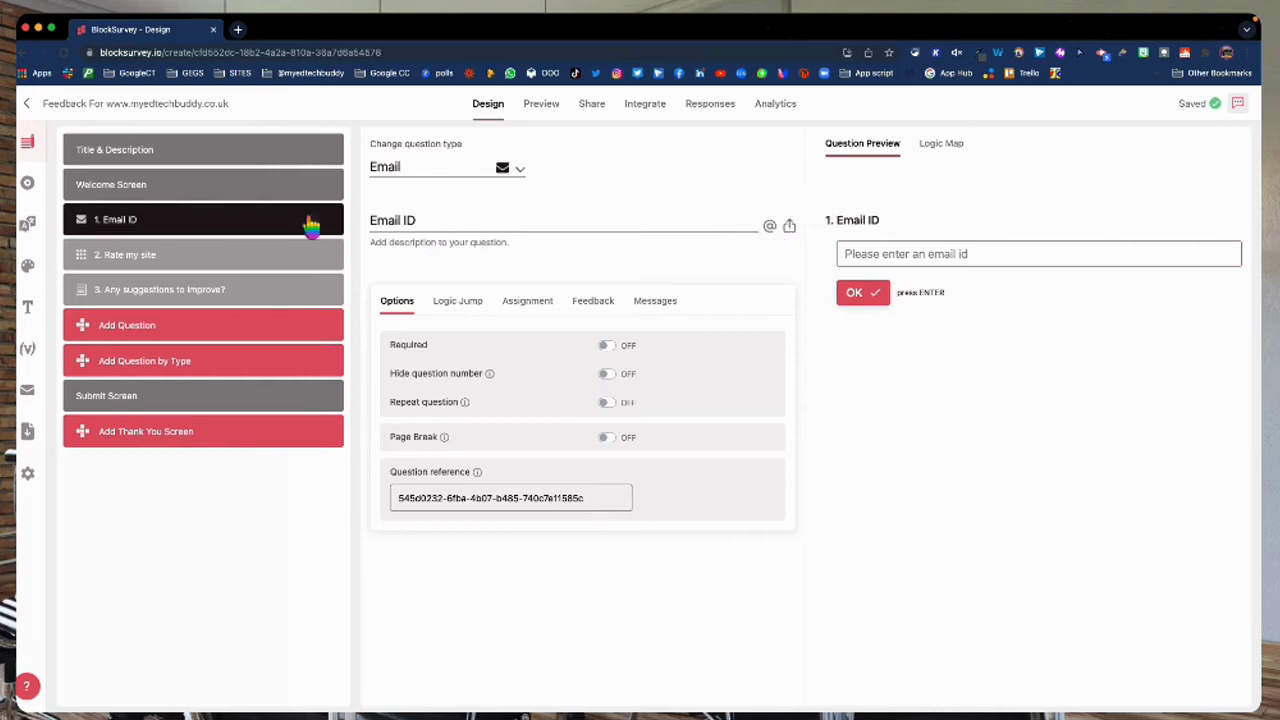
pyautogui.moveTo(332, 226)
pyautogui.click(332, 221)
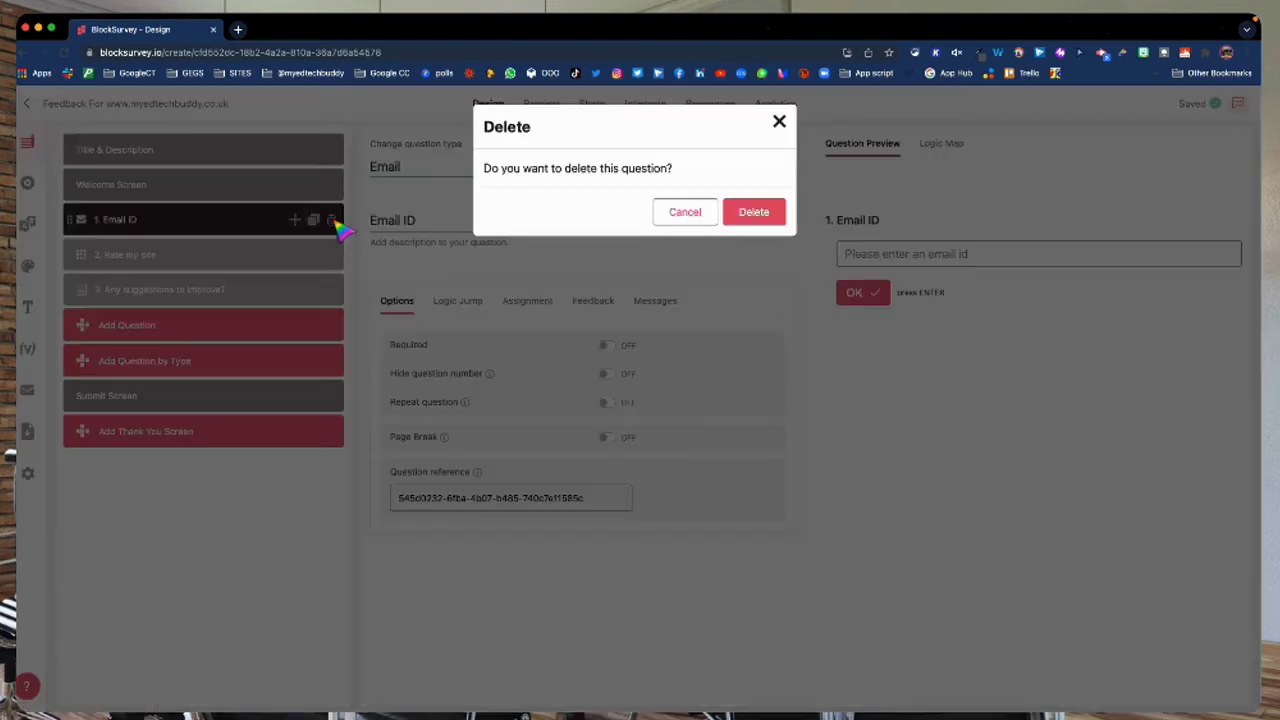
pyautogui.click(758, 212)
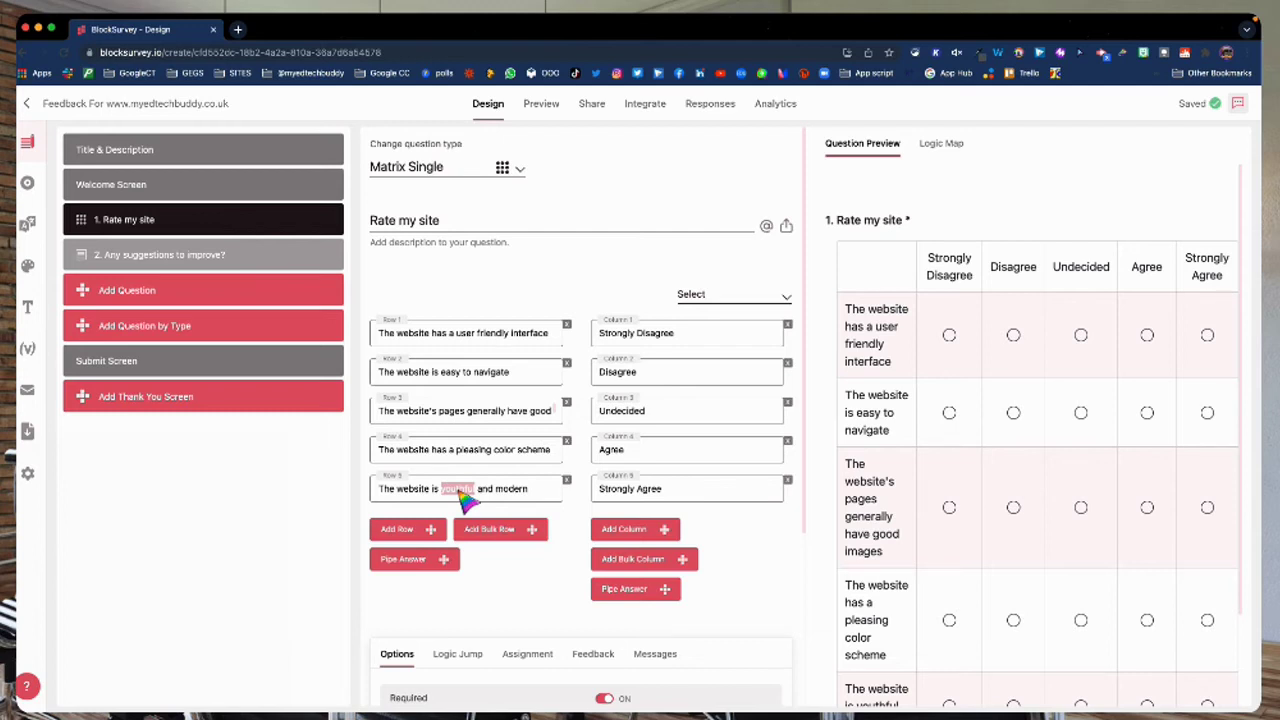
# Step: Change Row 4 to 'colour' and Row 5 to 'engaging' in the Rate my site matrix
pyautogui.write('engag')
pyautogui.write('u')
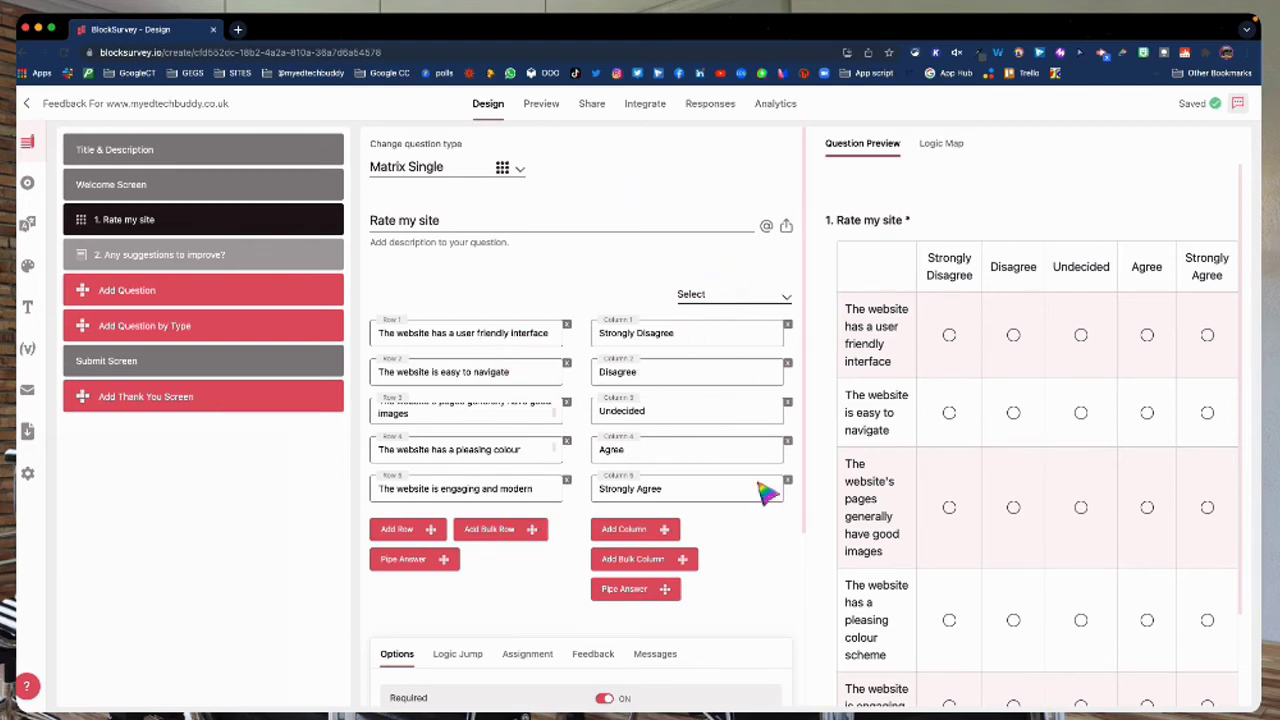
pyautogui.scroll(-5, 765, 556)
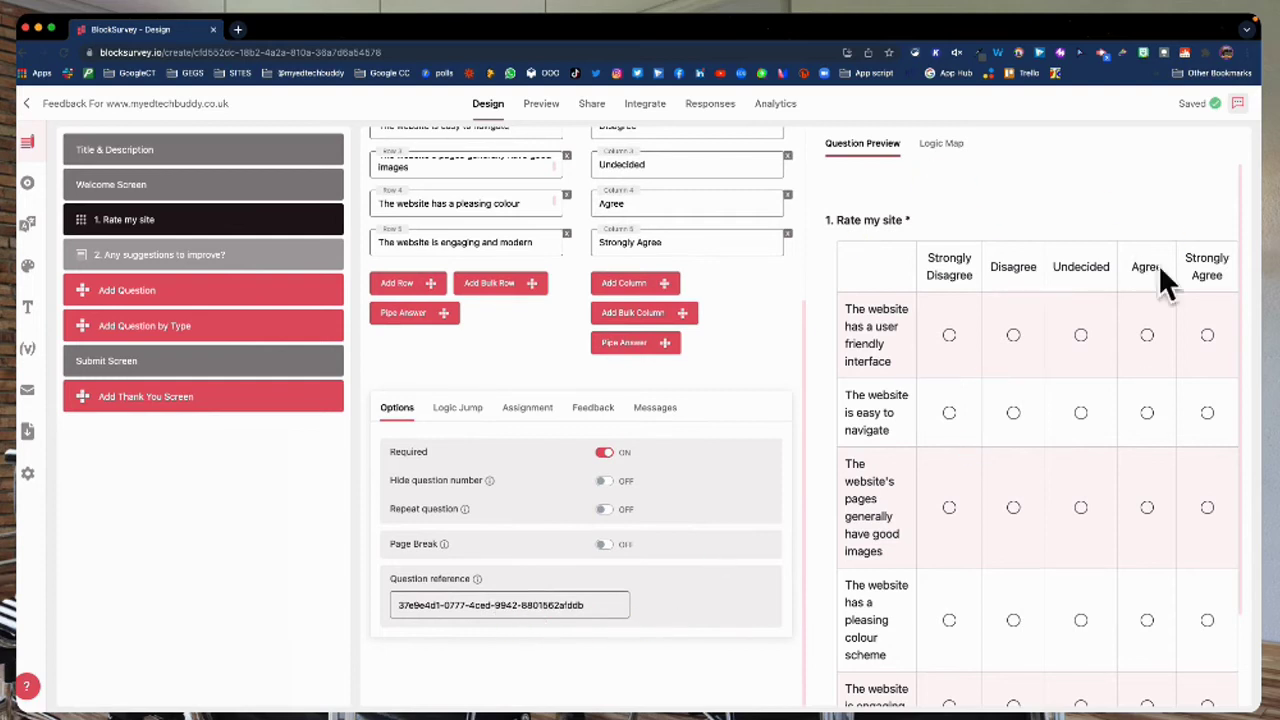
pyautogui.scroll(5, 600, 466)
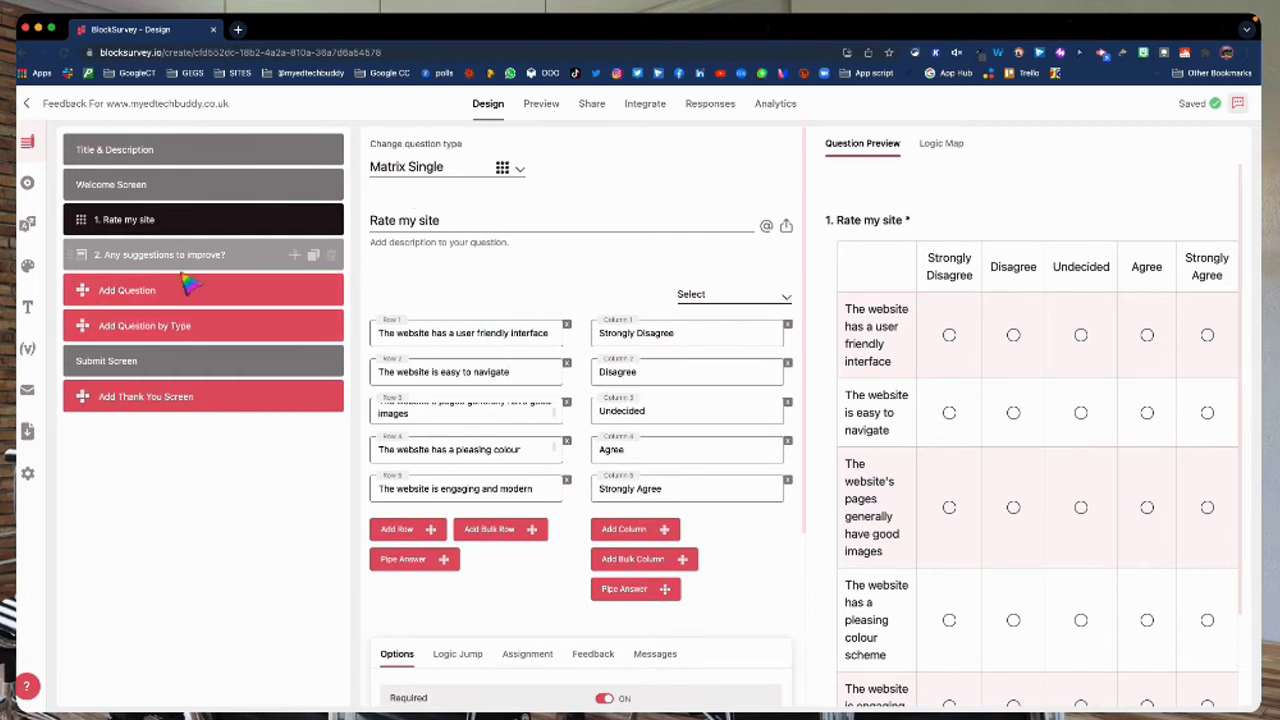
# Step: Check the Any suggestions question and Submit Screen, then add a thank-you screen
pyautogui.click(250, 257)
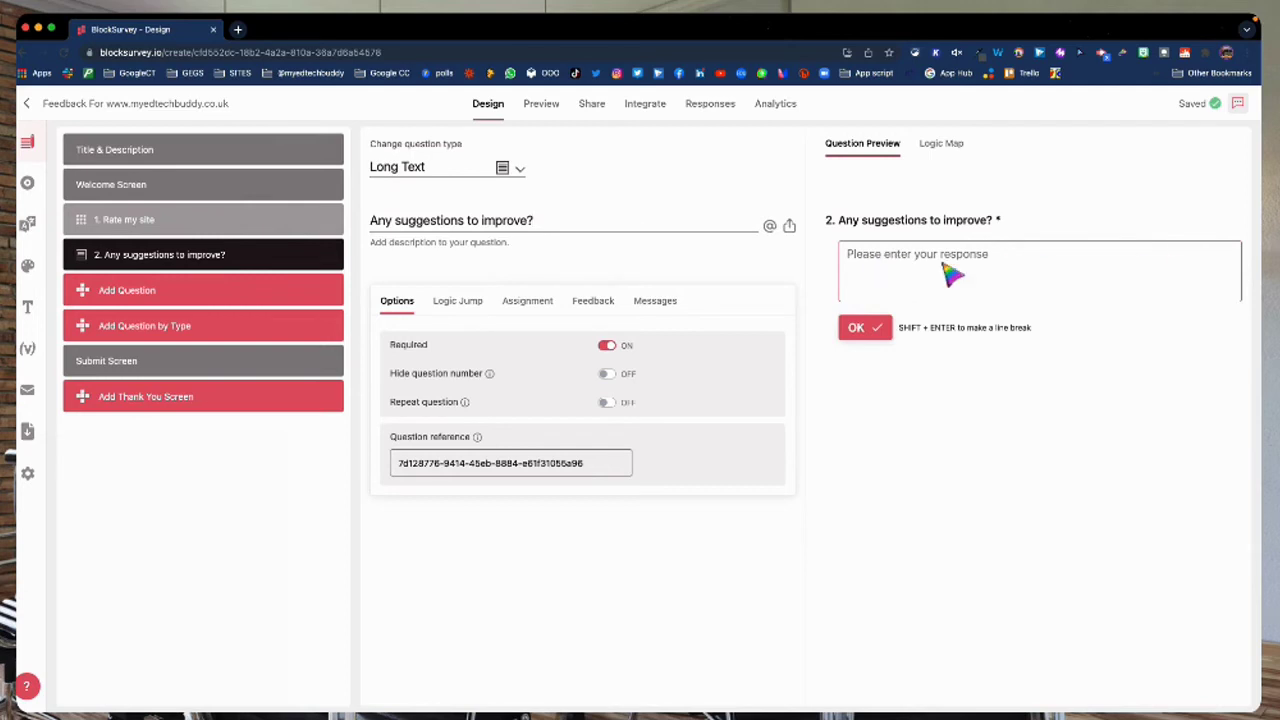
pyautogui.click(253, 366)
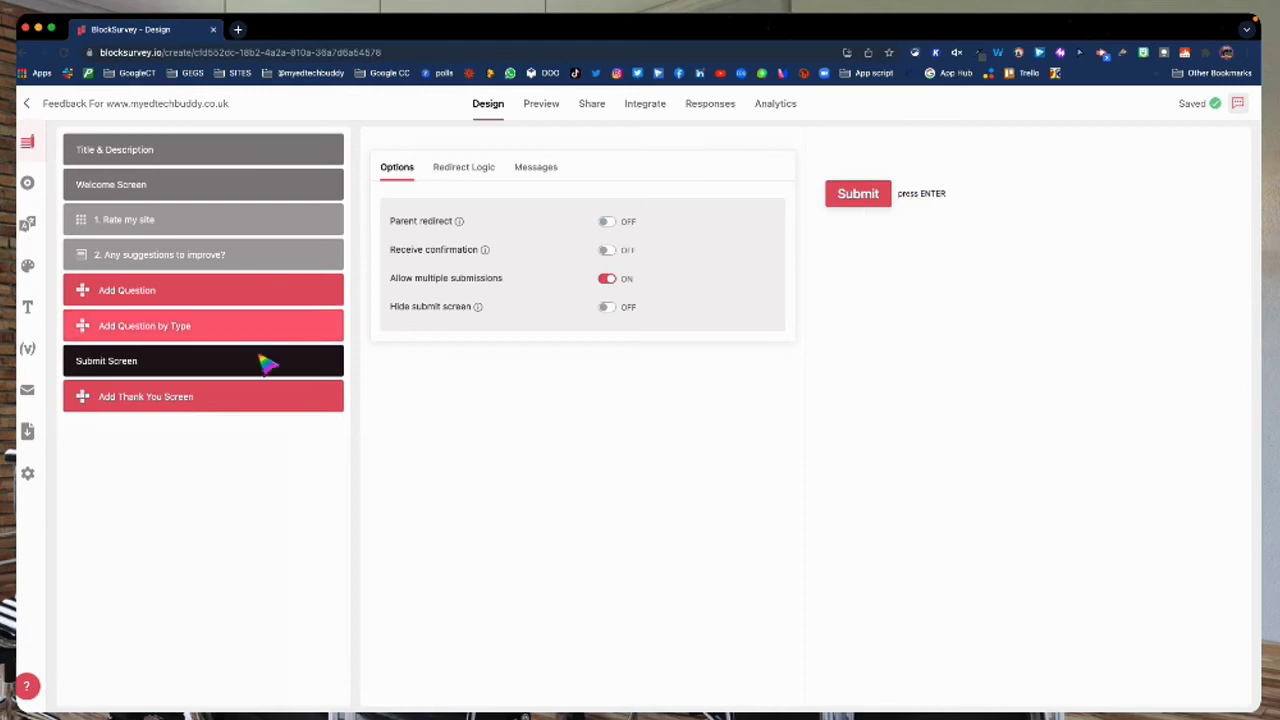
pyautogui.click(251, 400)
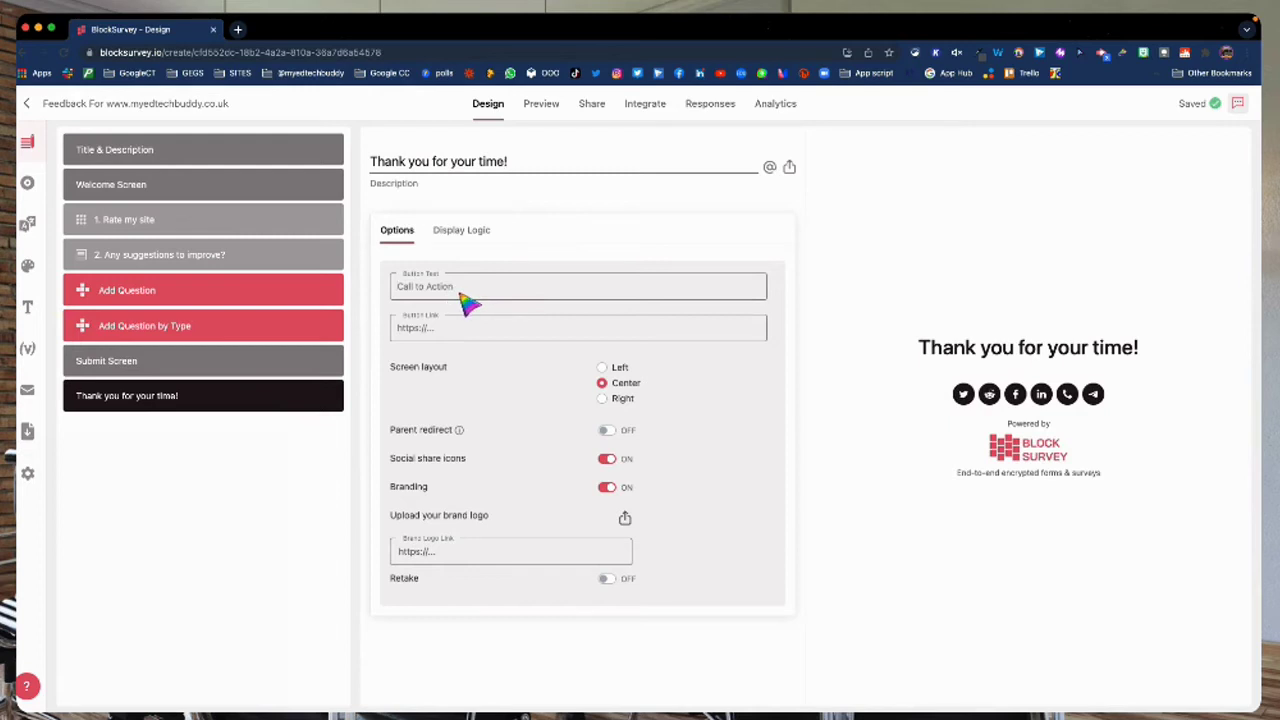
# Step: Label the thank-you button 'Check out my podcasts' and paste the podcast link as its target
pyautogui.click(462, 290)
pyautogui.write('Check out my ')
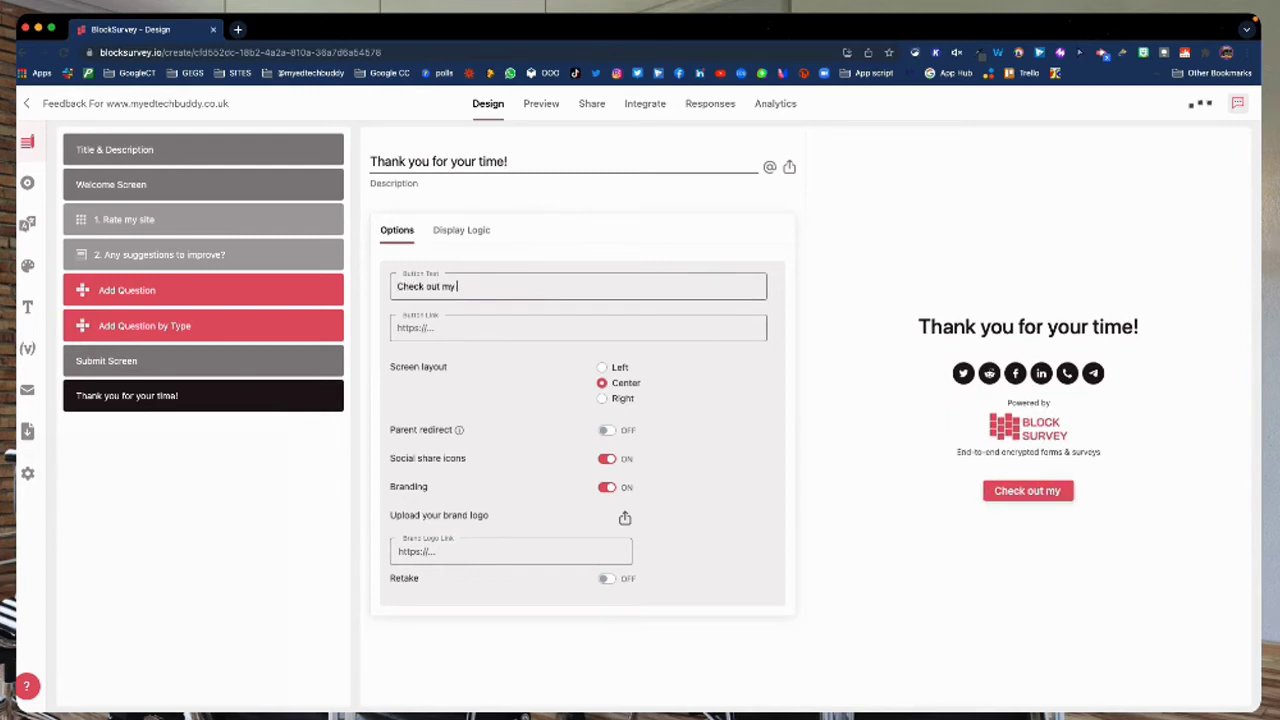
pyautogui.write('podcasts on')
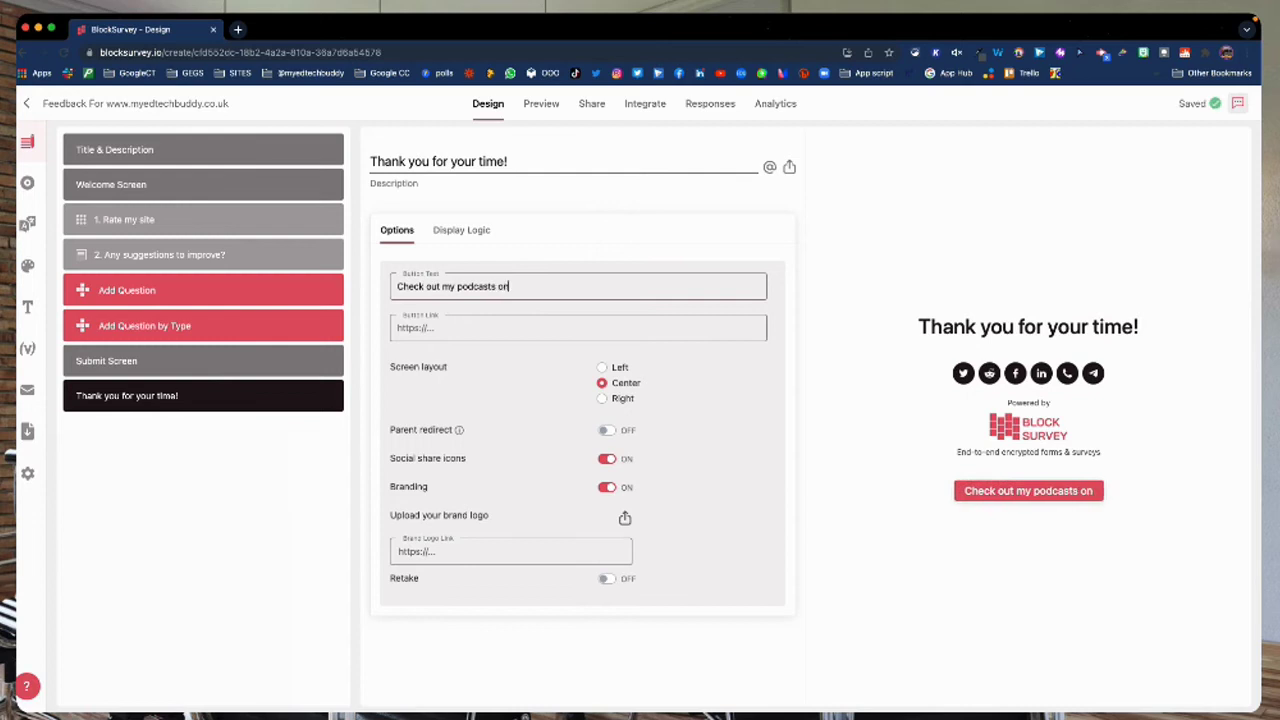
pyautogui.write(' Spotiy')
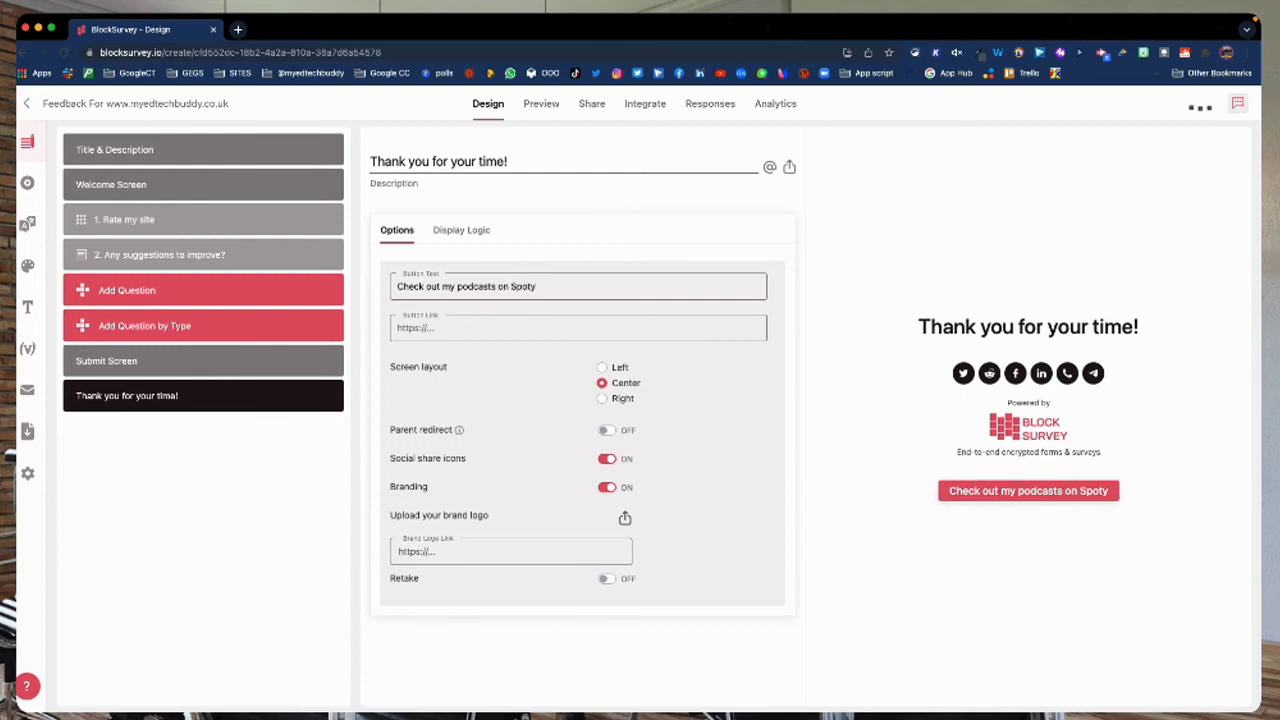
pyautogui.press('BackSpace')
pyautogui.write('fy')
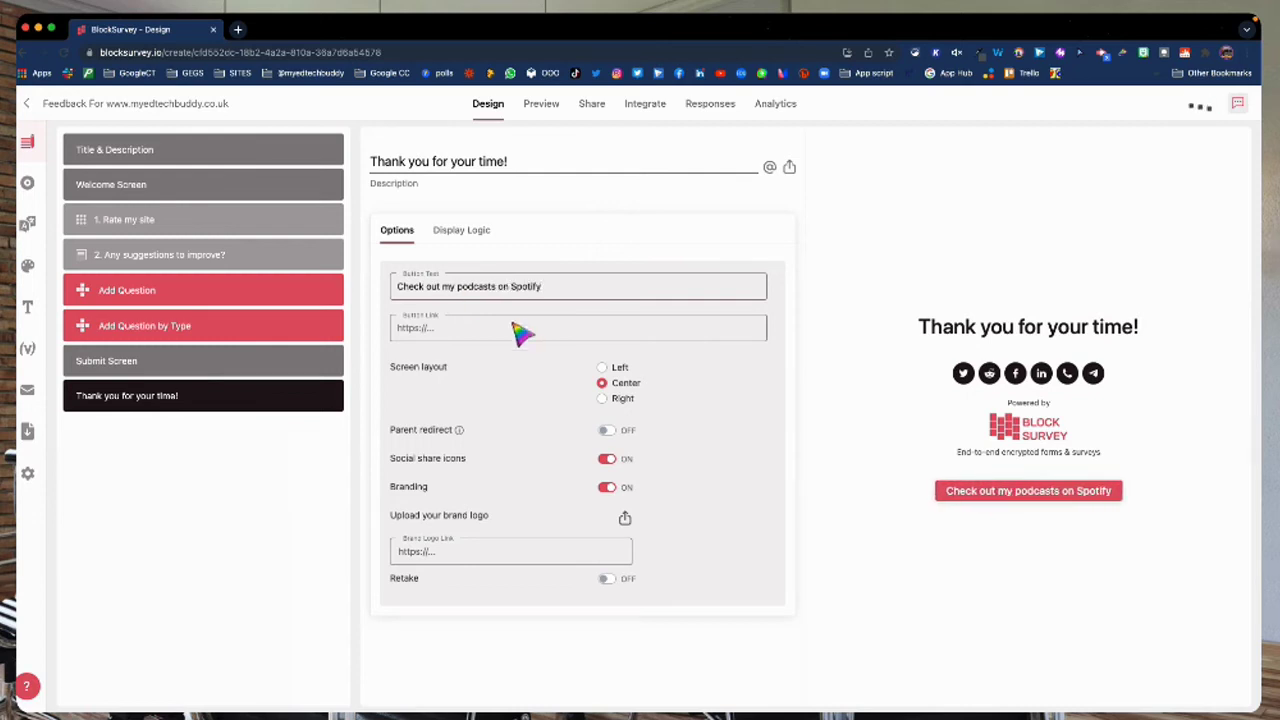
pyautogui.press('Tab')
pyautogui.write('https://anchor.fm/myedtechbuddies')
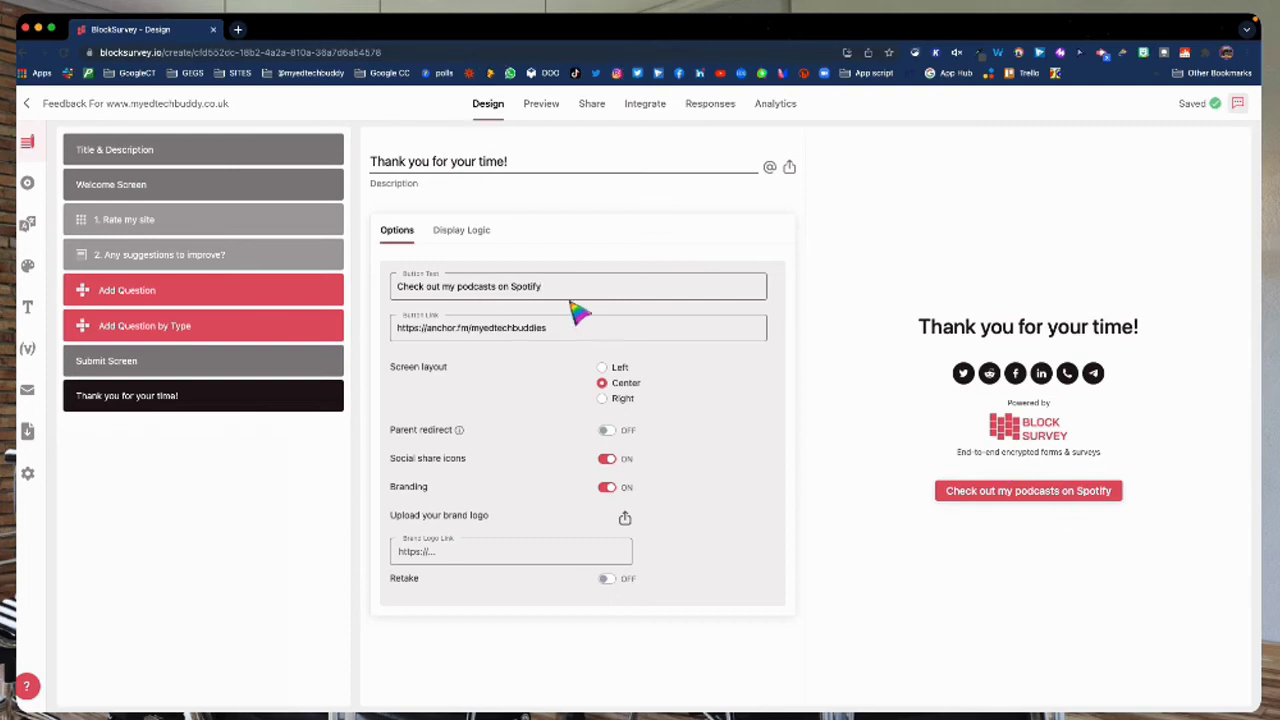
pyautogui.moveTo(503, 287); pyautogui.dragTo(548, 291)
pyautogui.press('BackSpace')
pyautogui.press('BackSpace')
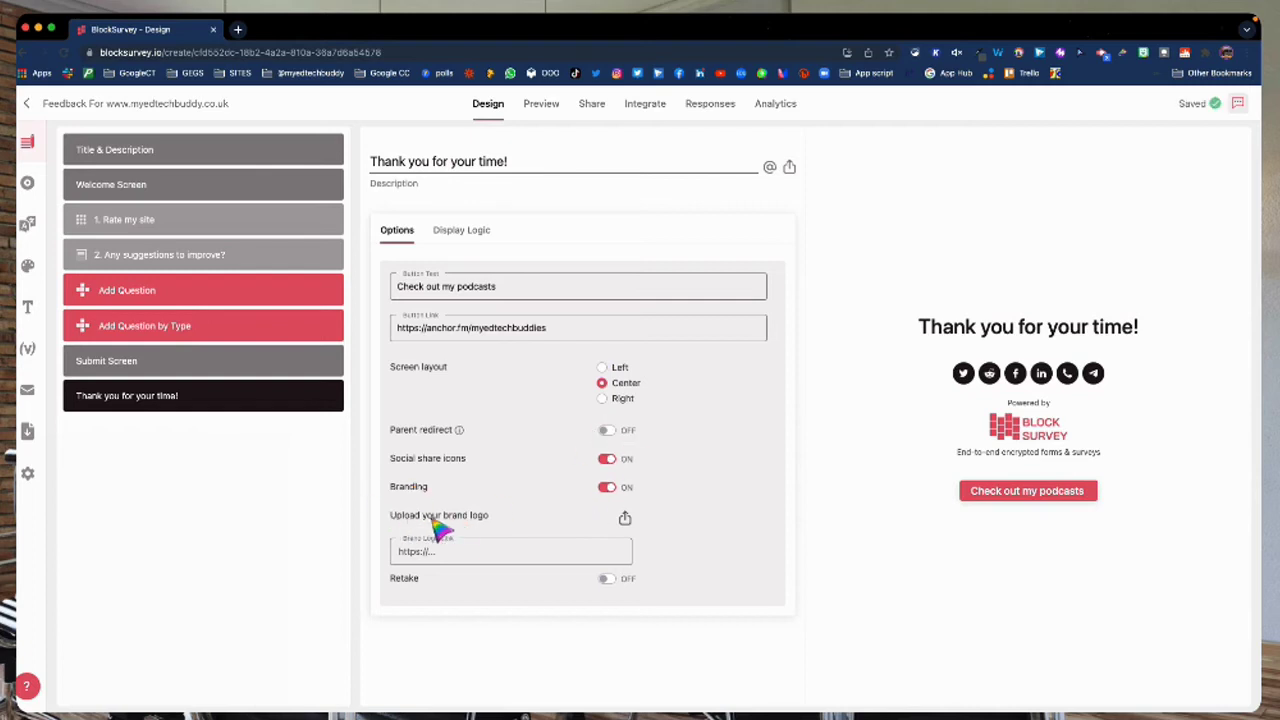
# Step: Upload a custom brand logo from the computer and open the form preview
pyautogui.click(624, 519)
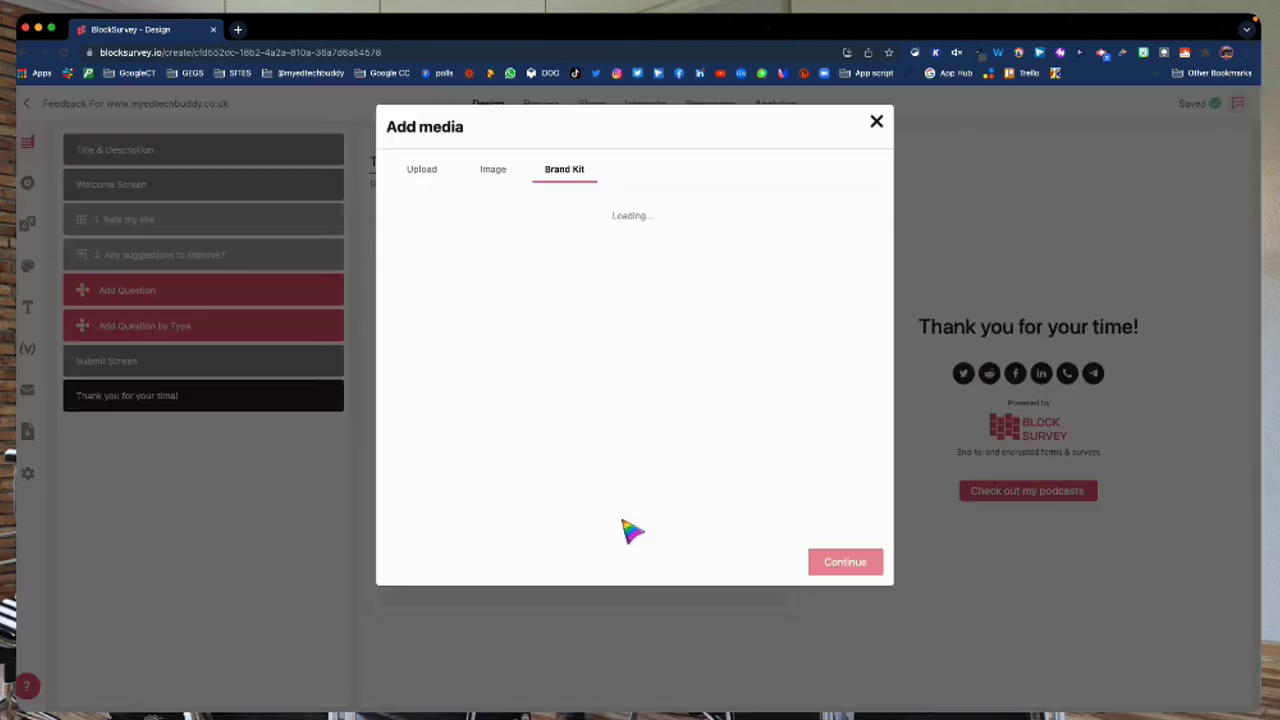
pyautogui.click(440, 168)
pyautogui.press('Return')
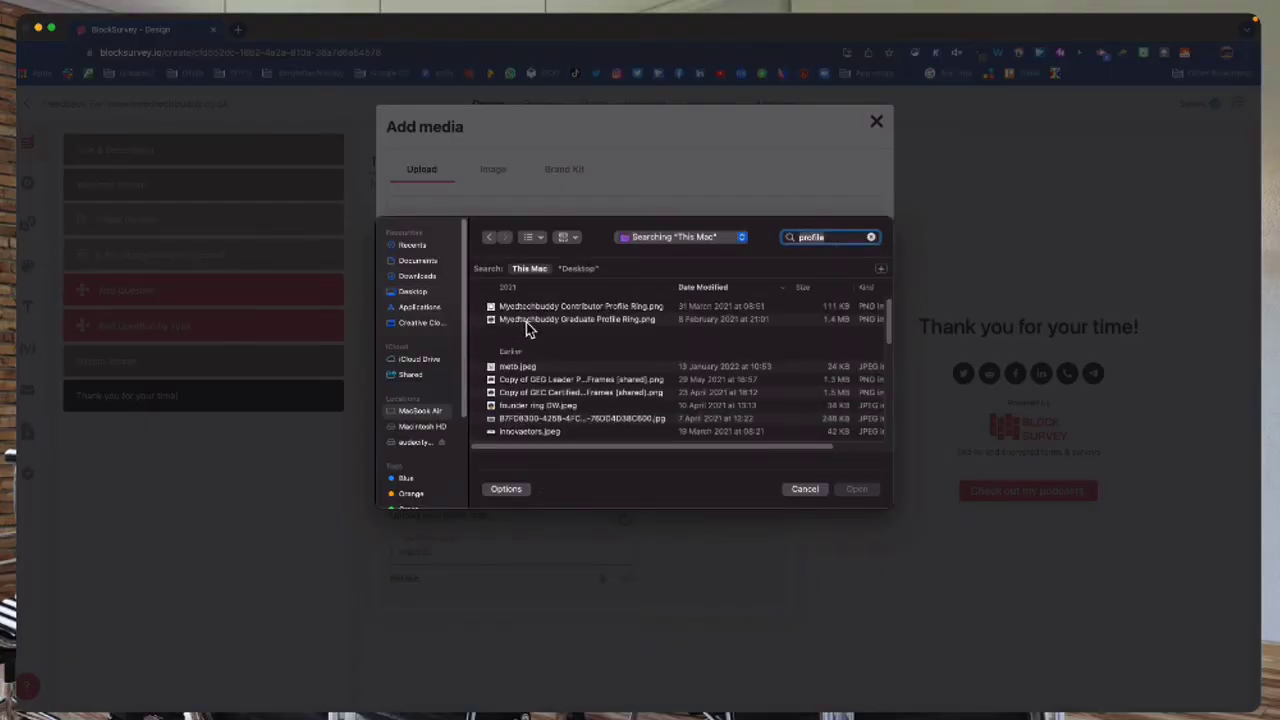
pyautogui.doubleClick(515, 368)
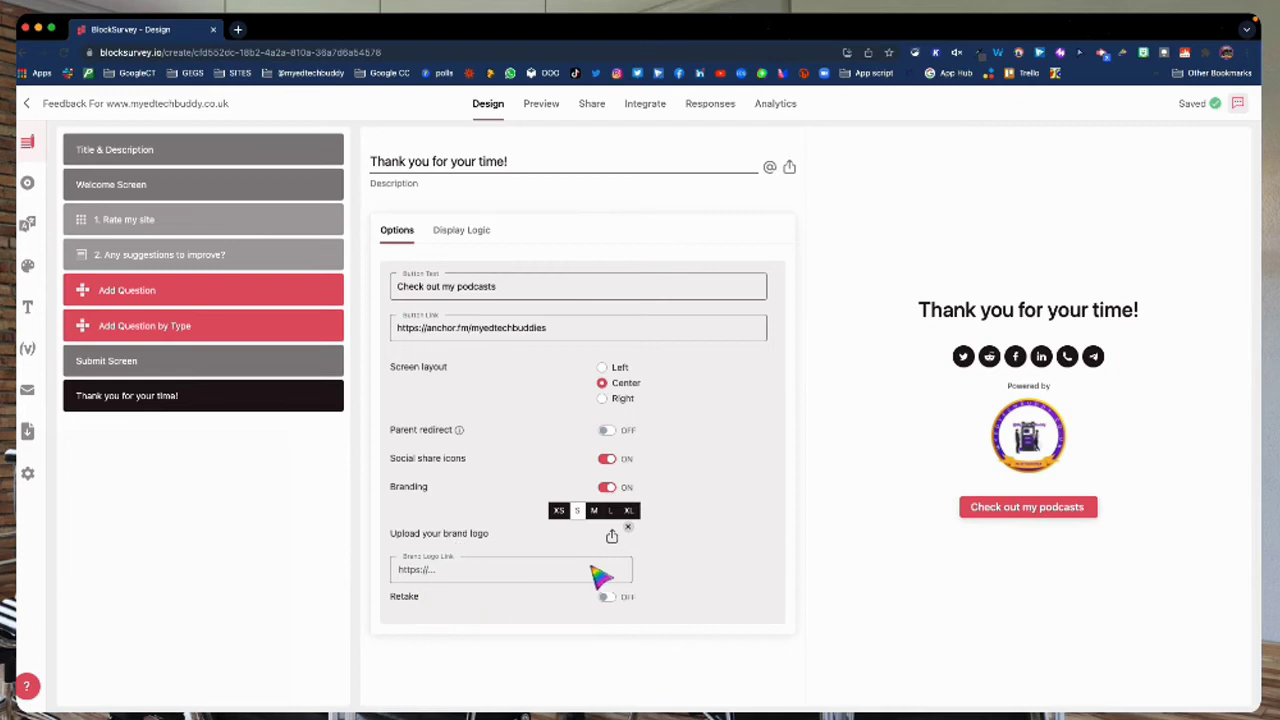
pyautogui.click(541, 110)
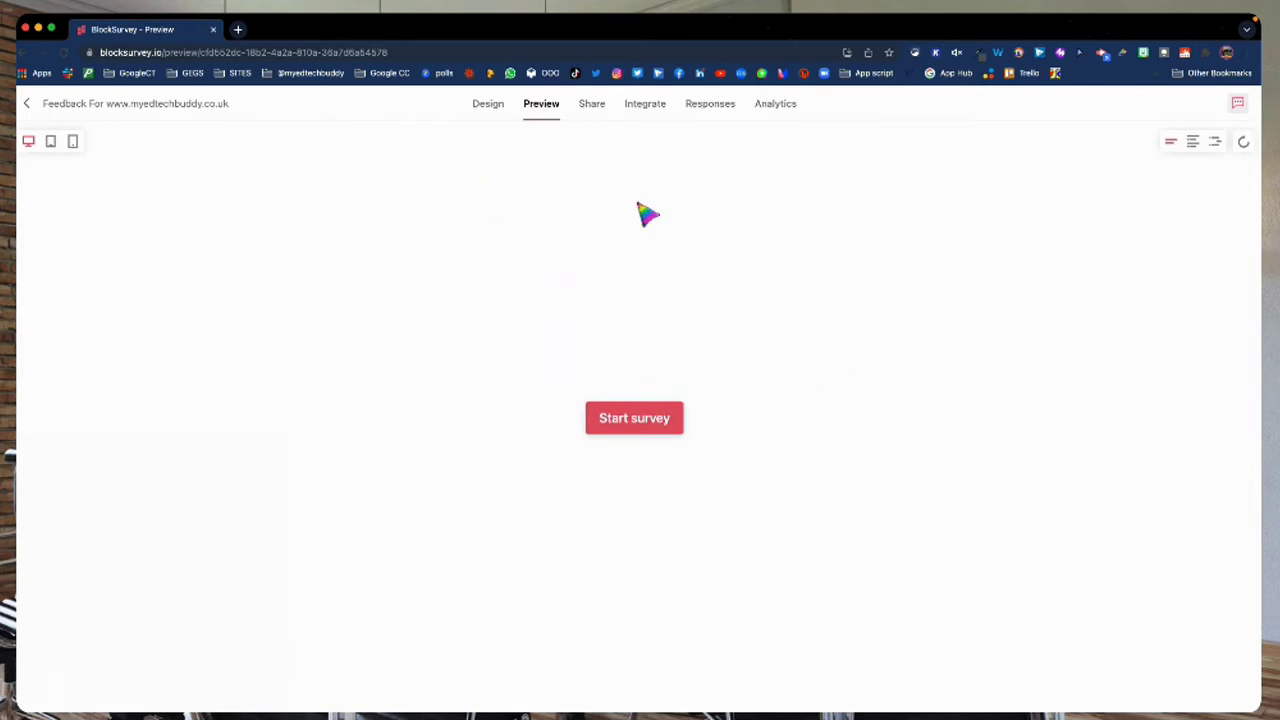
# Step: Preview the form at tablet, mobile, then desktop size, centred and shown as a framed card
pyautogui.click(52, 143)
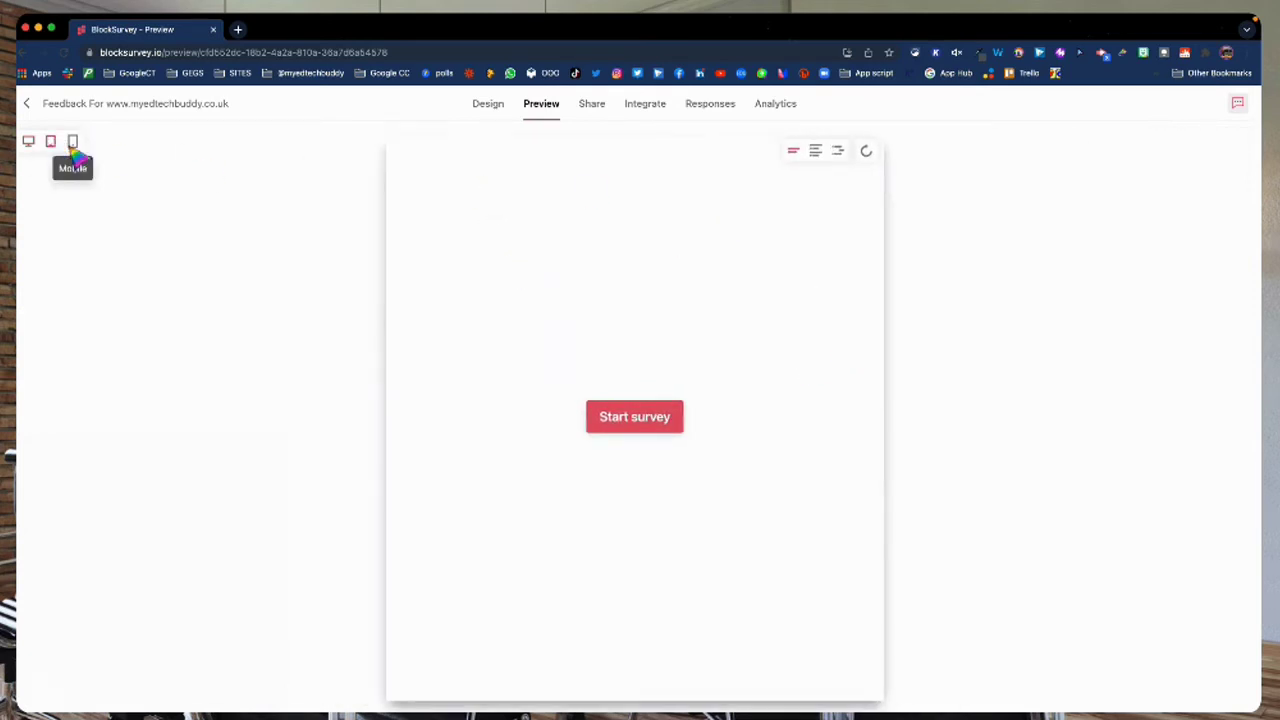
pyautogui.click(73, 142)
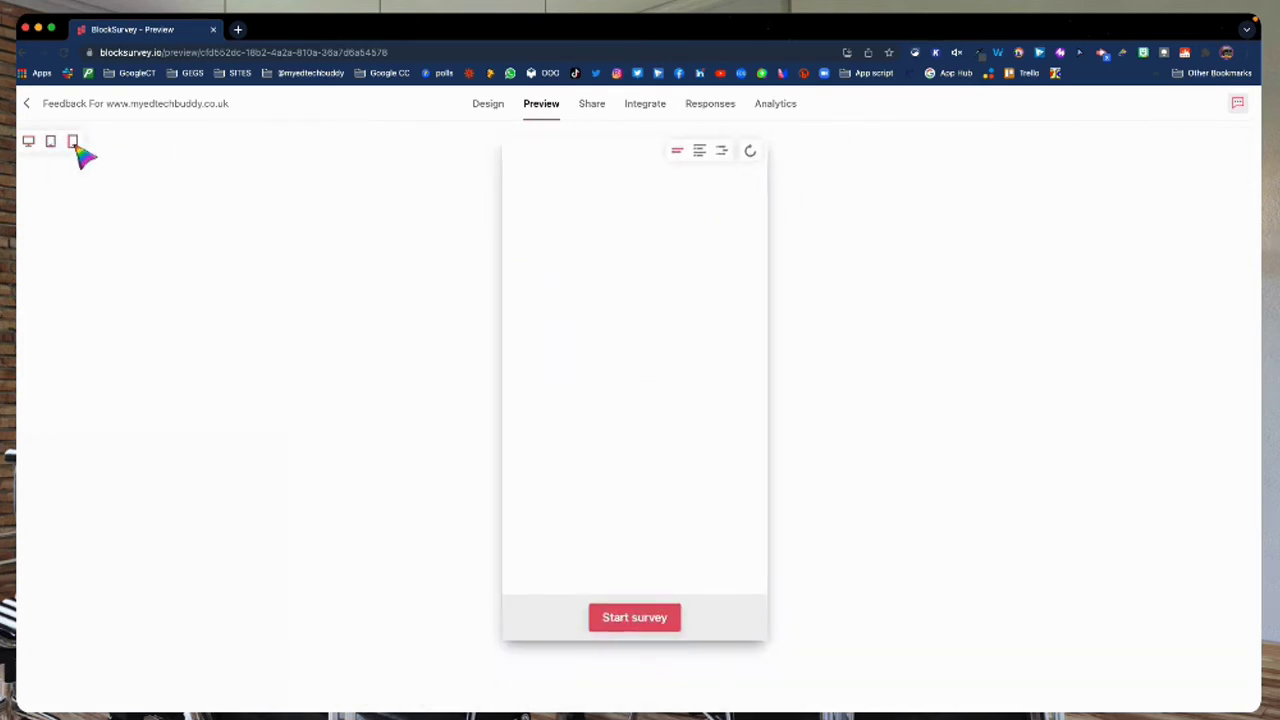
pyautogui.click(29, 142)
pyautogui.click(1194, 142)
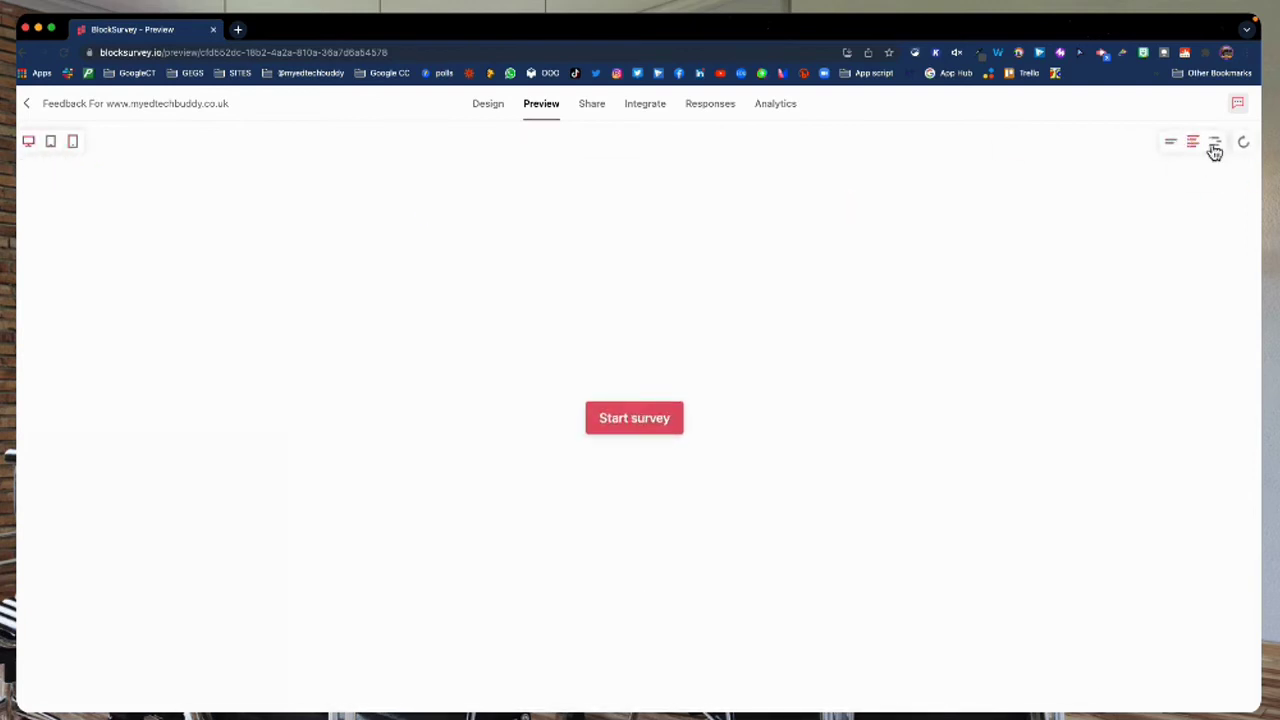
pyautogui.click(1214, 145)
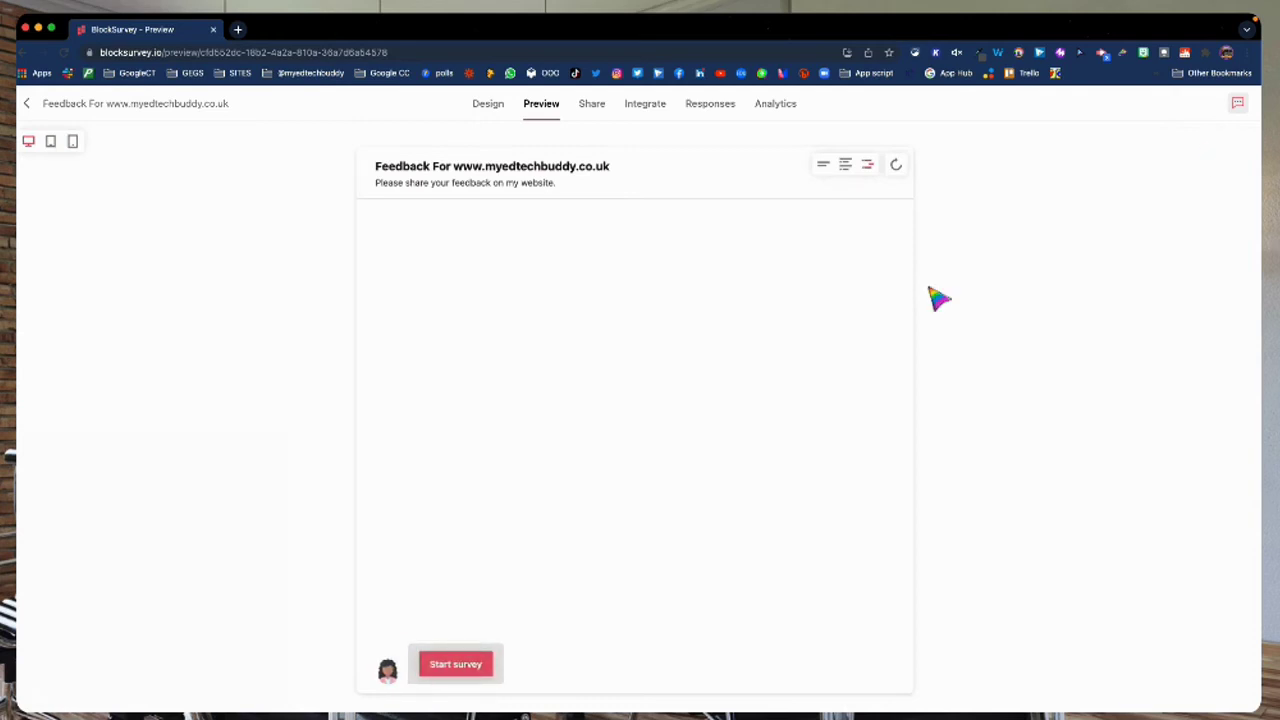
# Step: Open the form's Share tab and its website embedding options
pyautogui.click(596, 121)
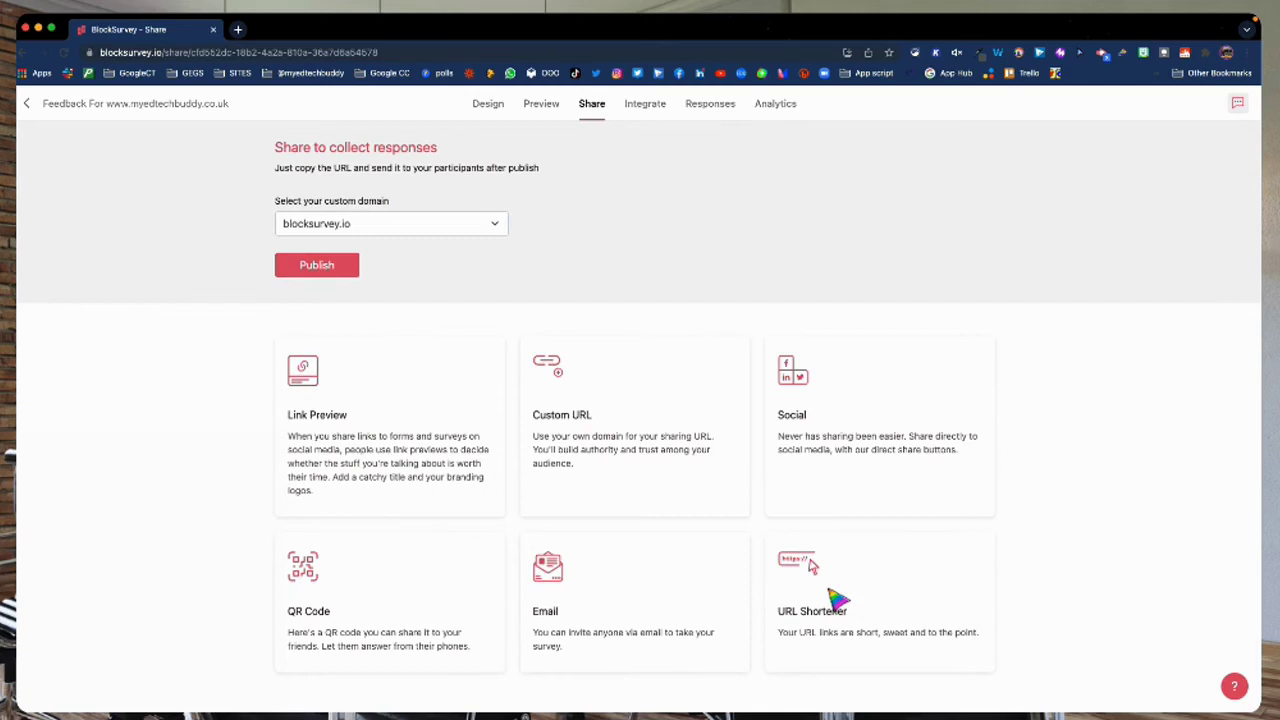
pyautogui.click(641, 108)
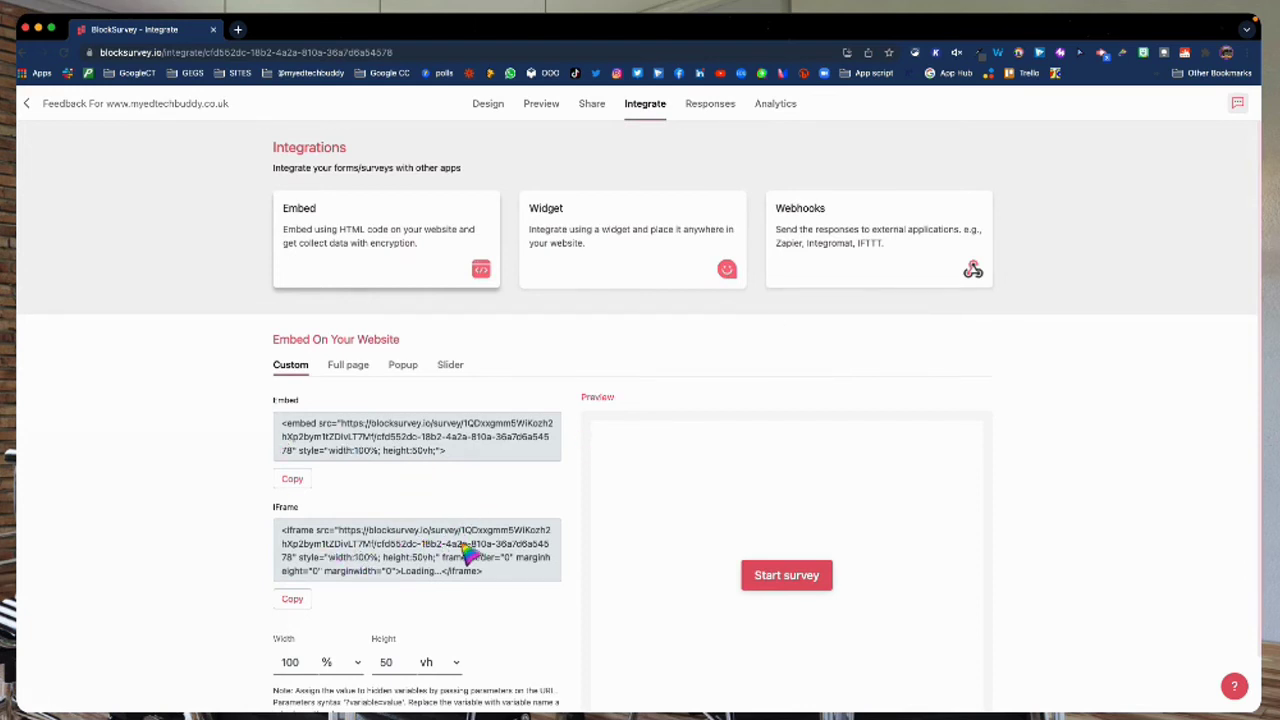
# Step: Select the form's iframe embed code under Embed On Your Website on the Integrate page
pyautogui.moveTo(488, 574); pyautogui.dragTo(276, 532)
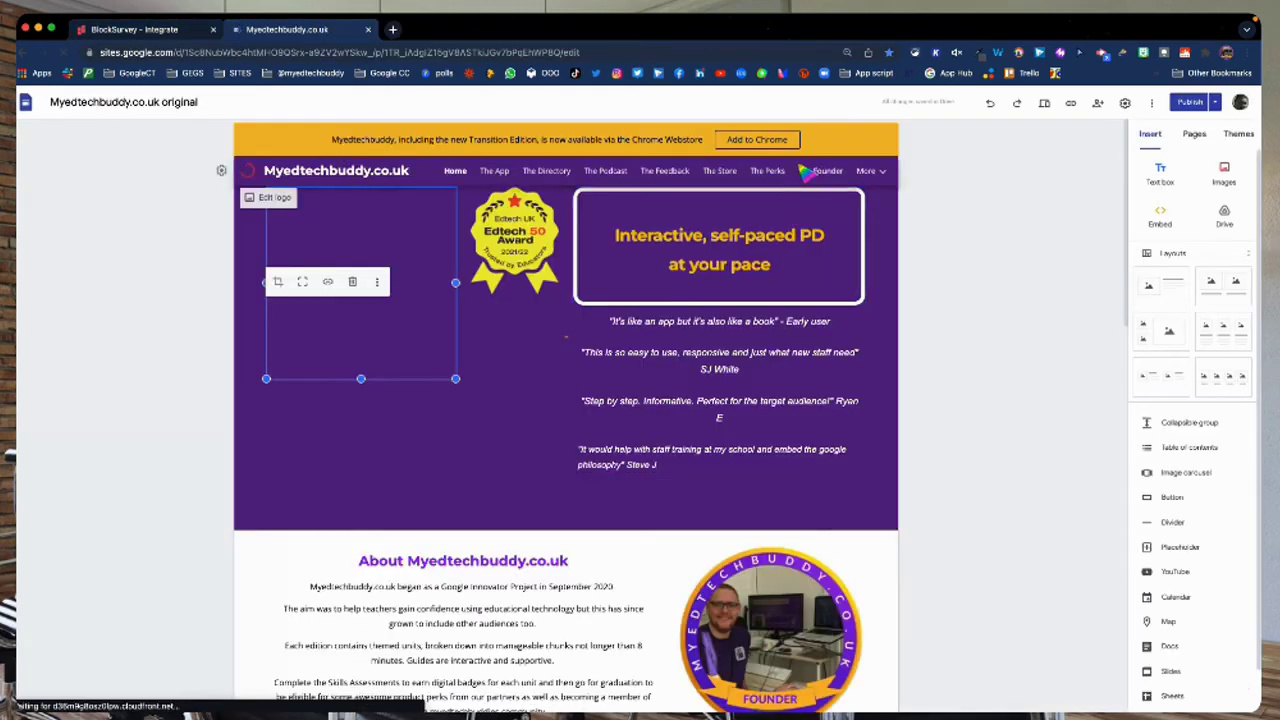
# Step: Embed the copied BlockSurvey iframe code in the empty section of The Feedback page
pyautogui.click(664, 172)
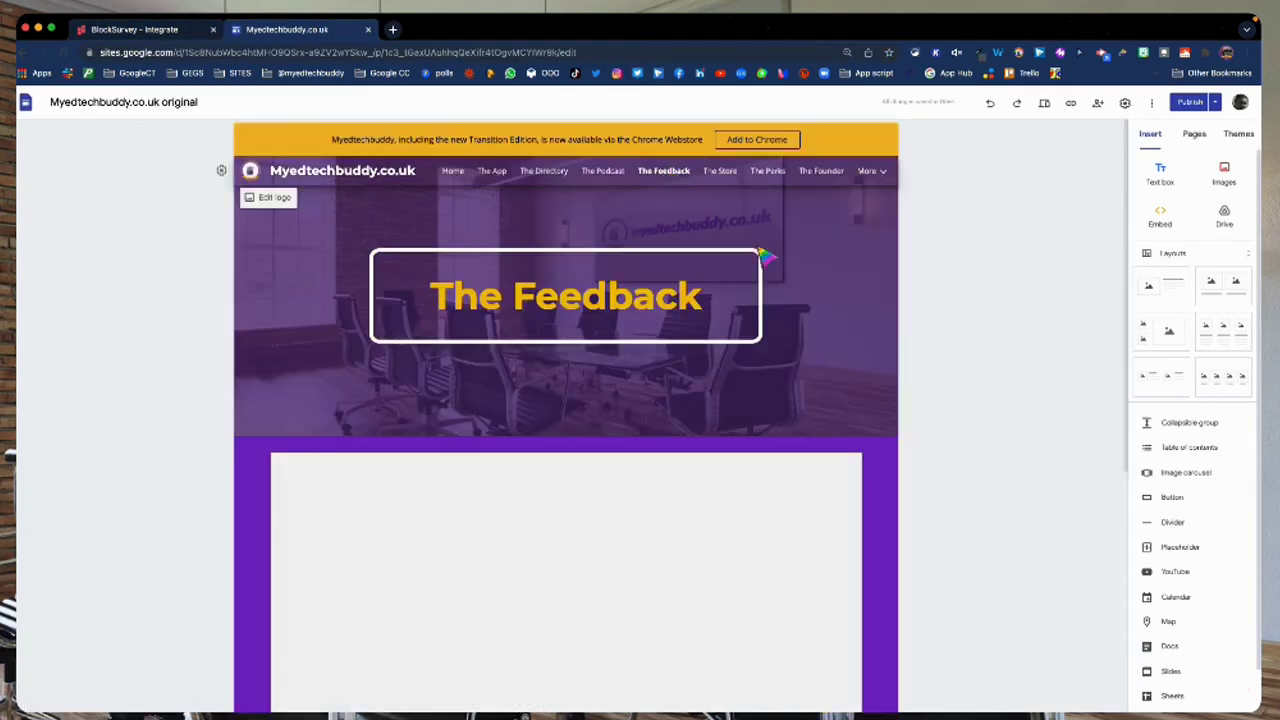
pyautogui.scroll(-10, 937, 338)
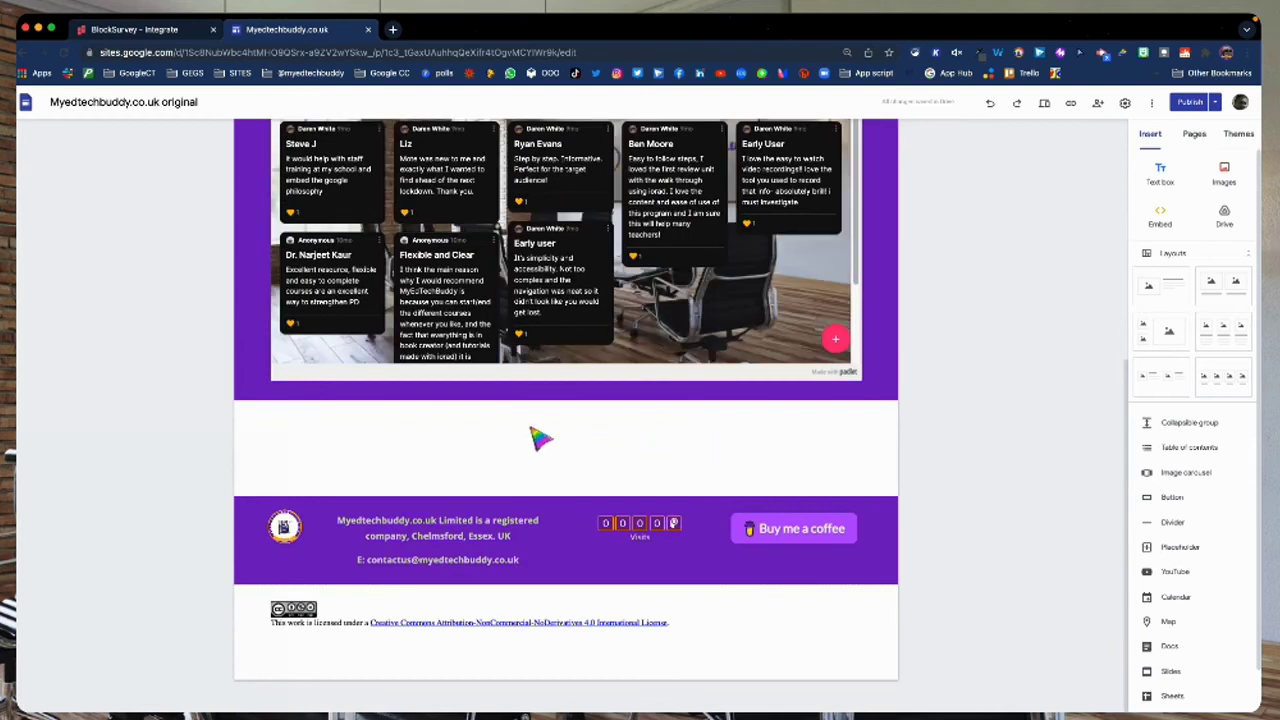
pyautogui.doubleClick(518, 436)
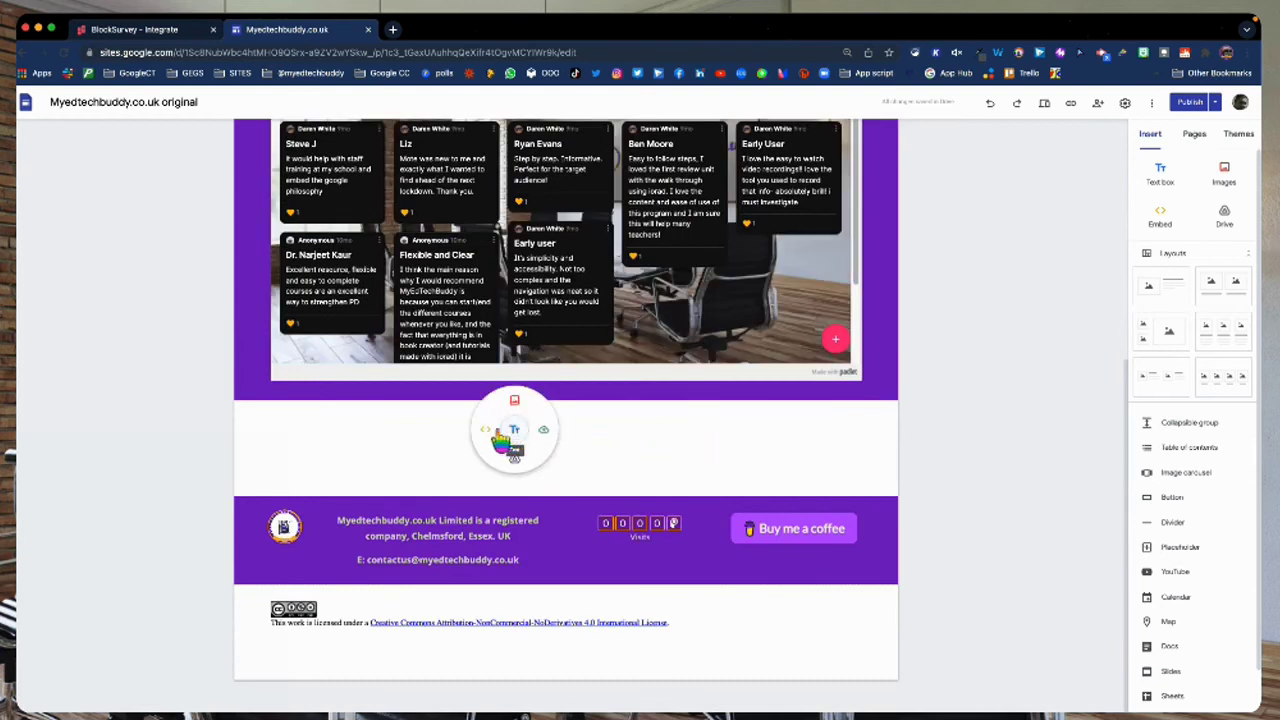
pyautogui.click(484, 444)
pyautogui.click(560, 372)
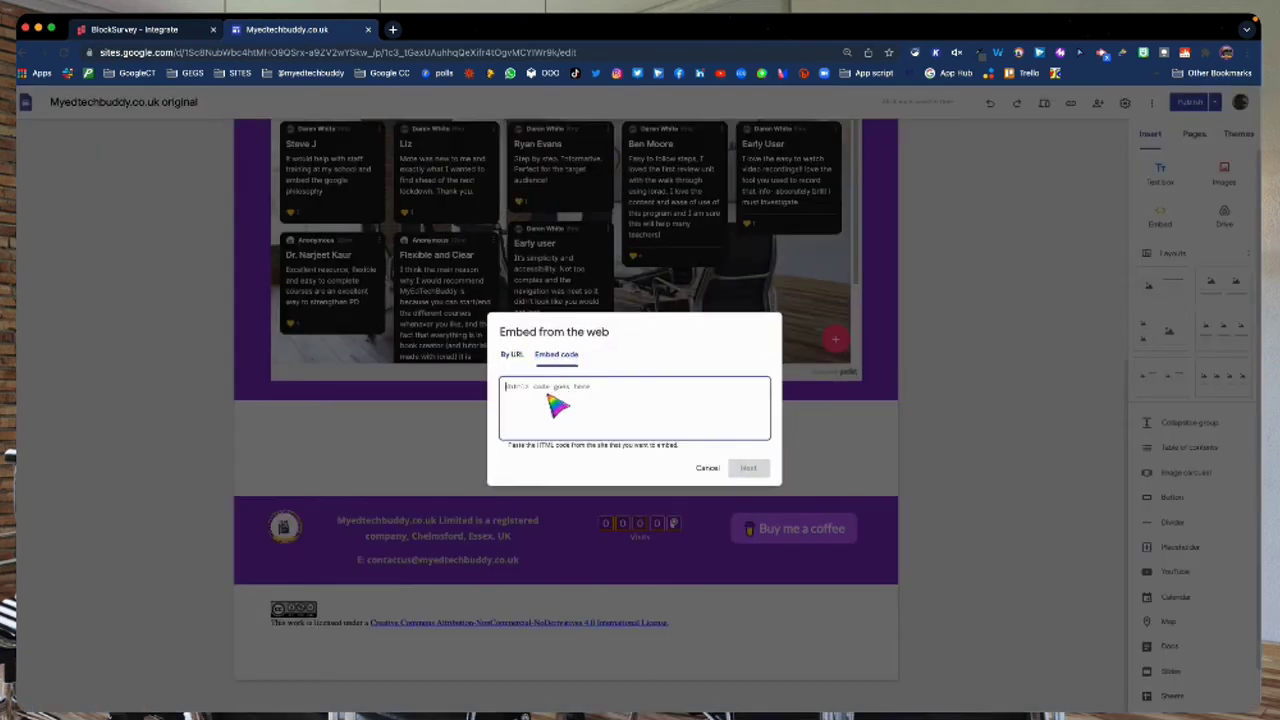
pyautogui.press('super+v')
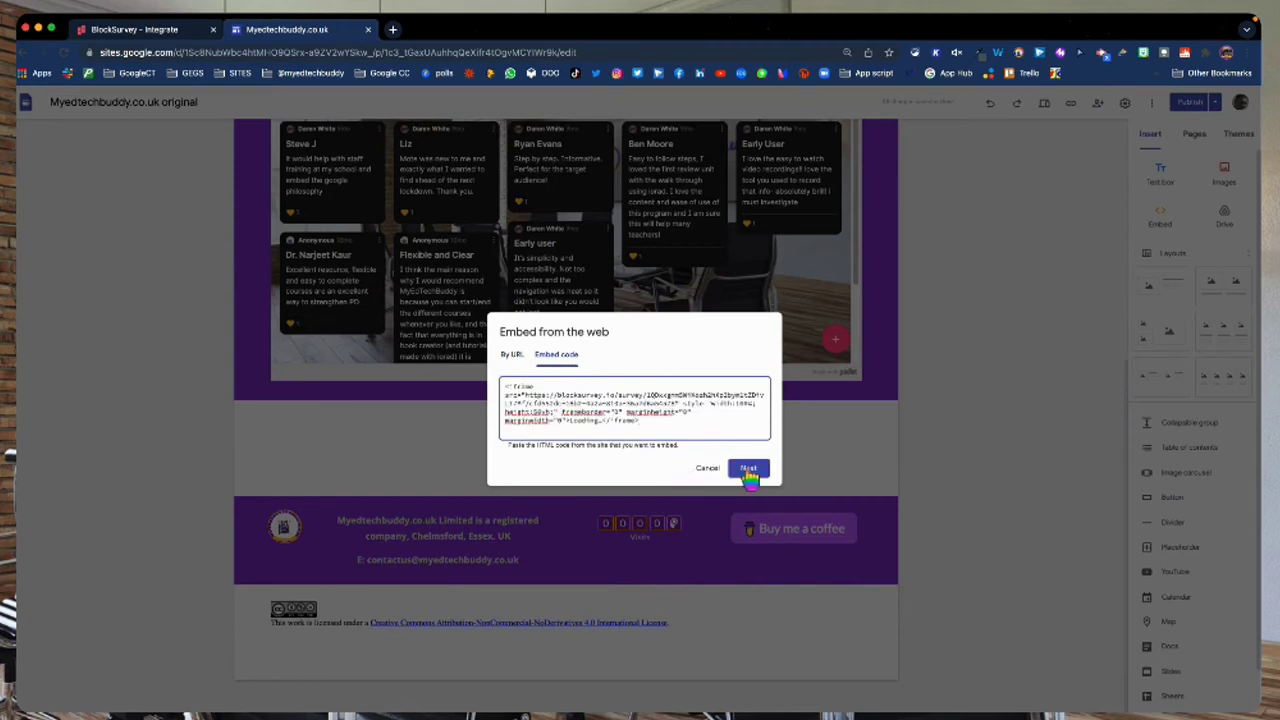
pyautogui.click(745, 468)
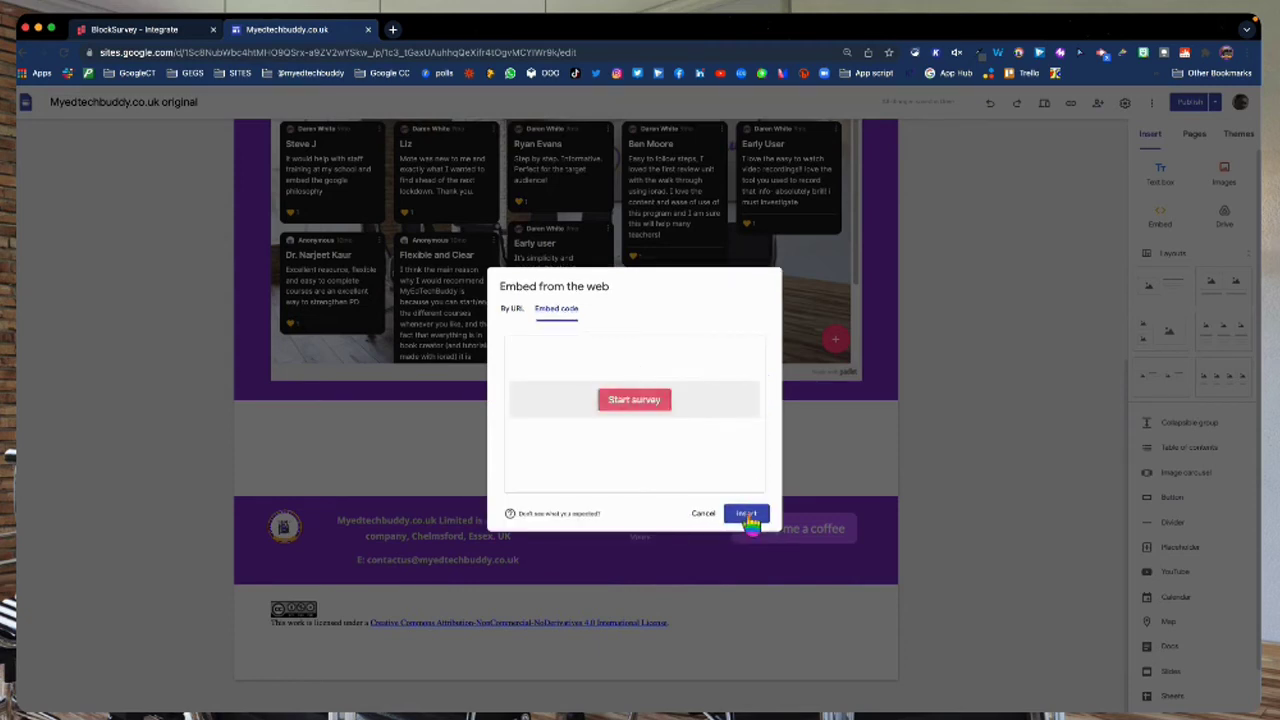
pyautogui.click(747, 513)
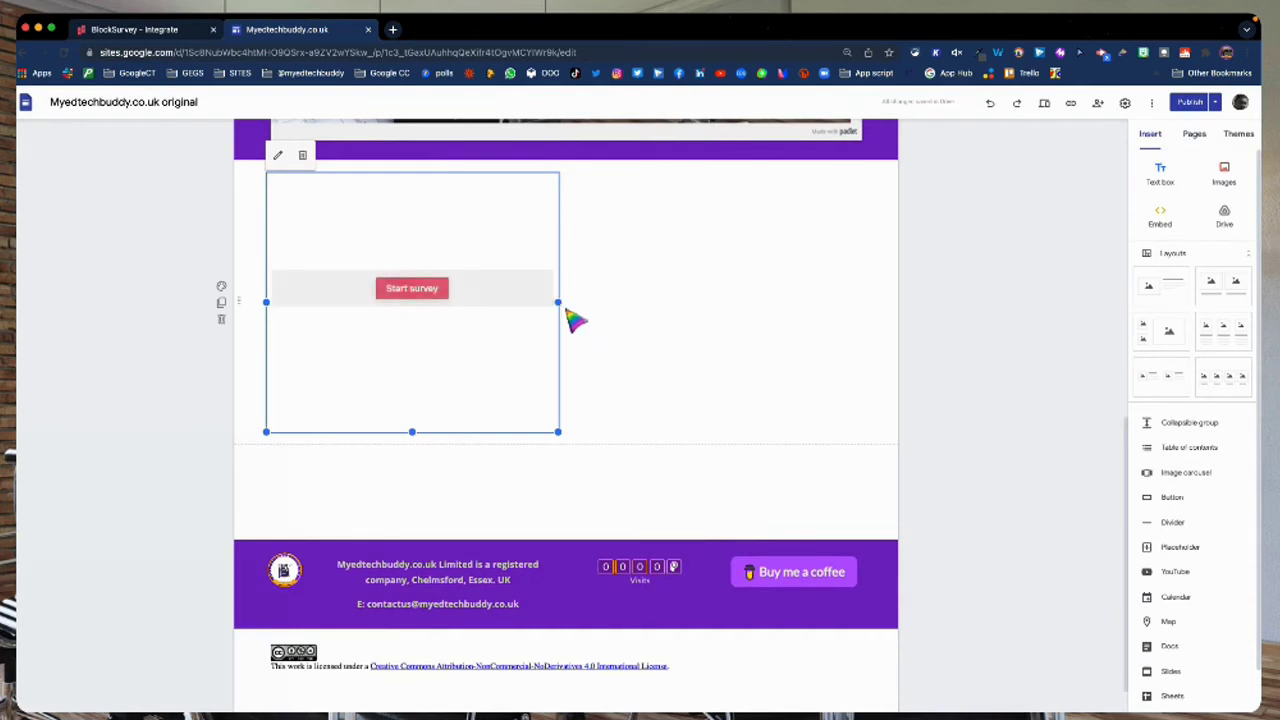
# Step: Widen the survey embed to full page width and publish the site
pyautogui.moveTo(560, 304); pyautogui.dragTo(866, 303)
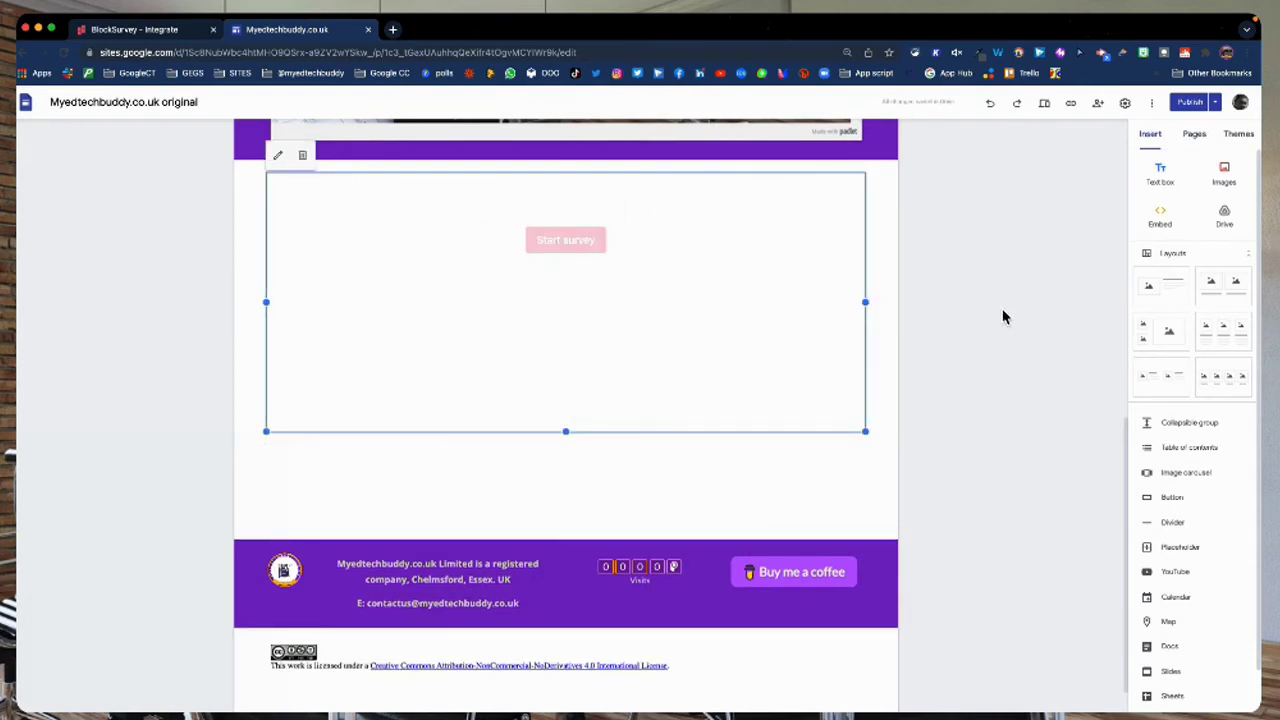
pyautogui.scroll(1, 985, 310)
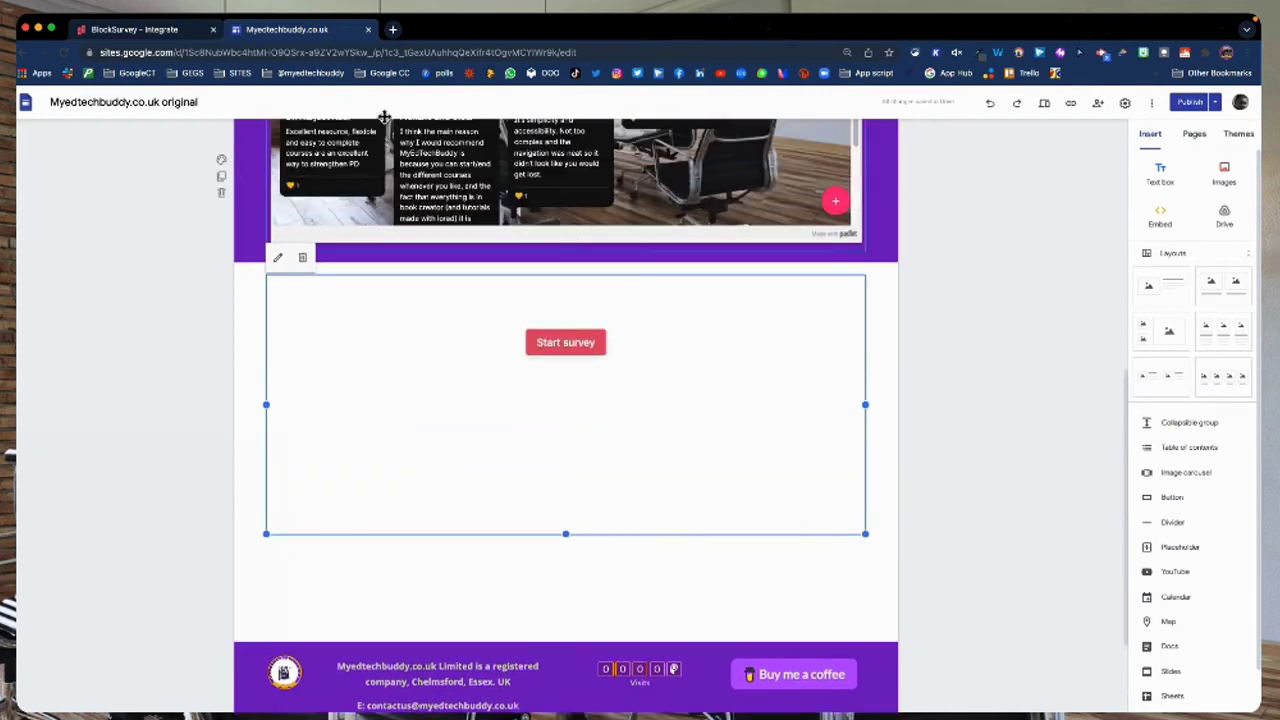
pyautogui.click(134, 32)
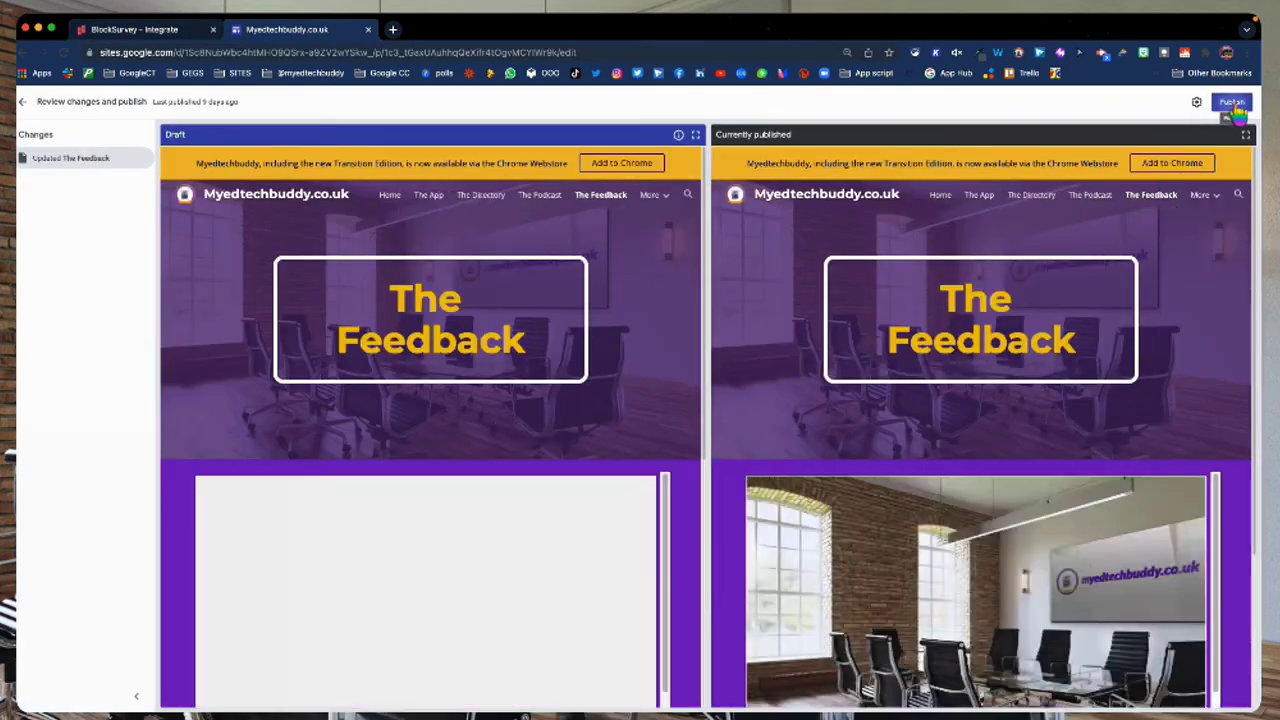
pyautogui.click(1234, 104)
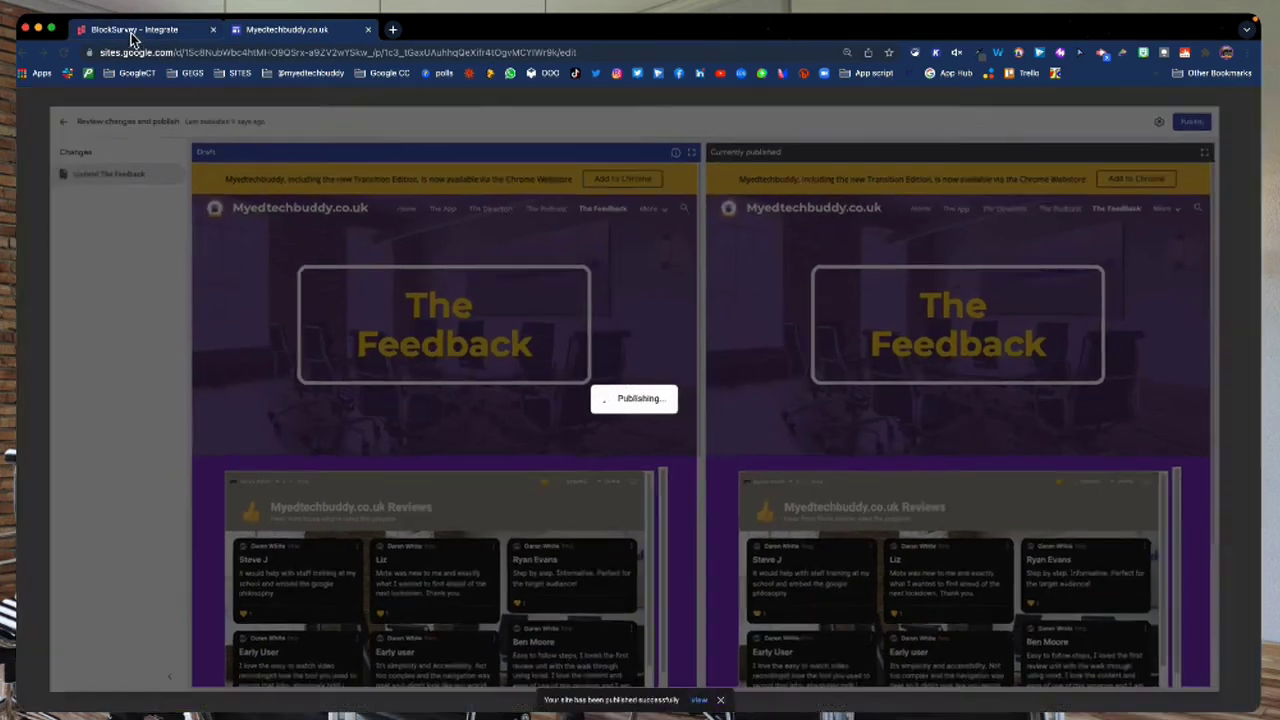
pyautogui.click(131, 32)
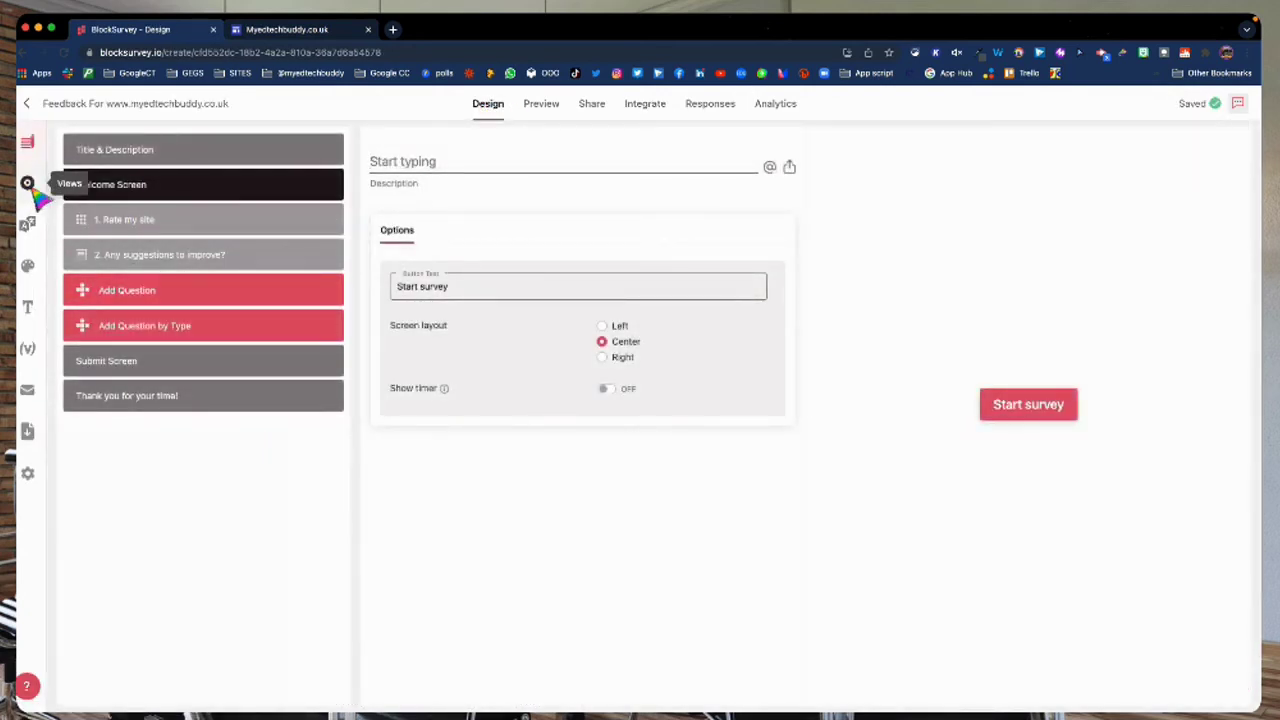
# Step: Bring up the survey's Themes and switch to custom theme colours
pyautogui.click(30, 310)
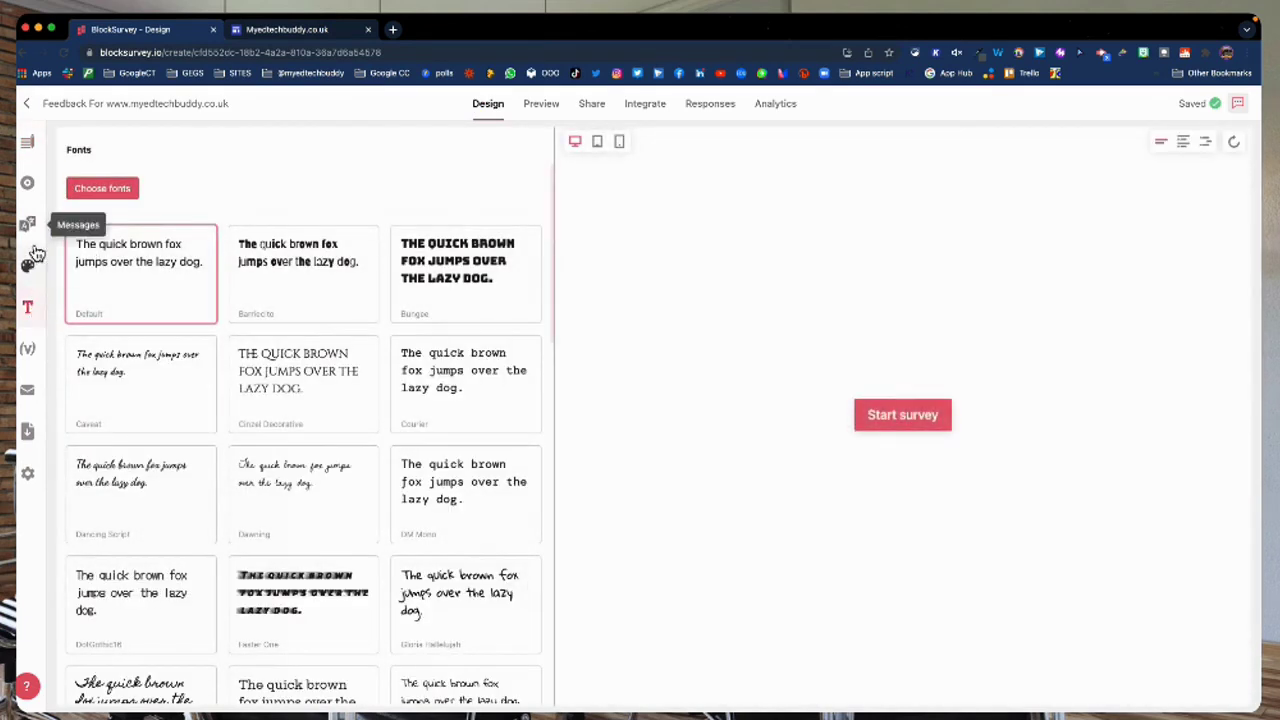
pyautogui.click(30, 267)
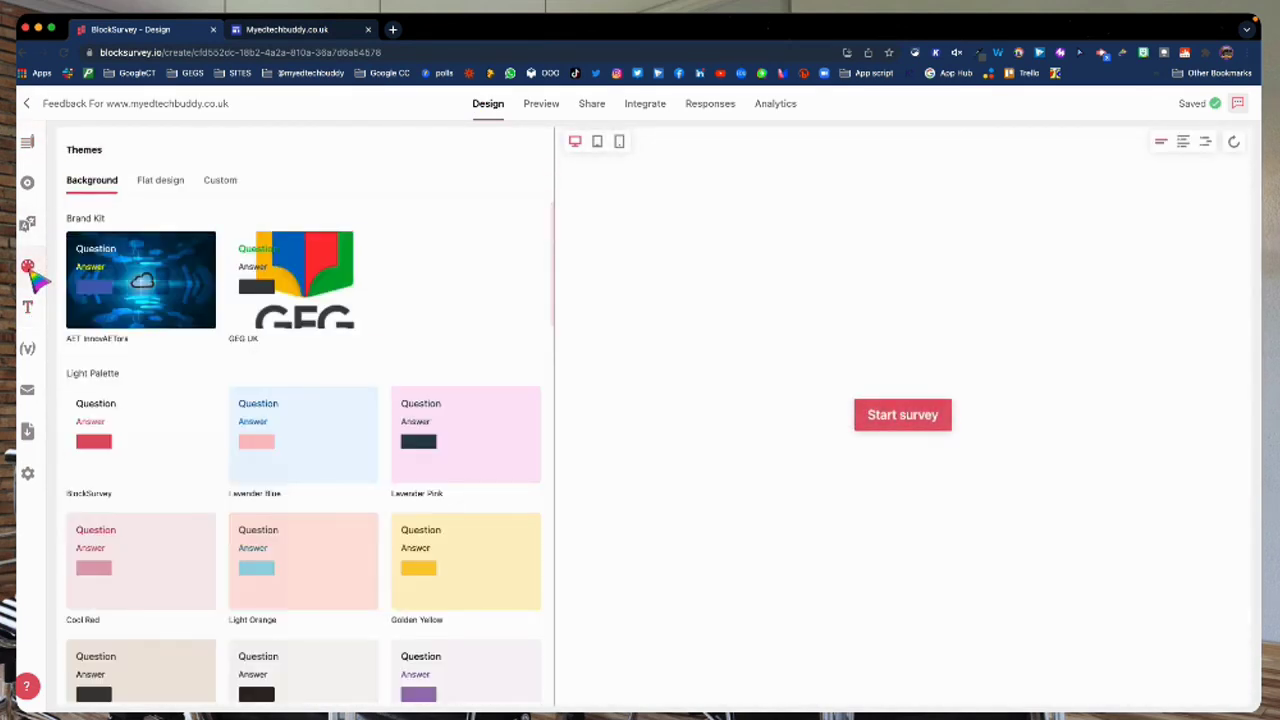
pyautogui.moveTo(150, 436)
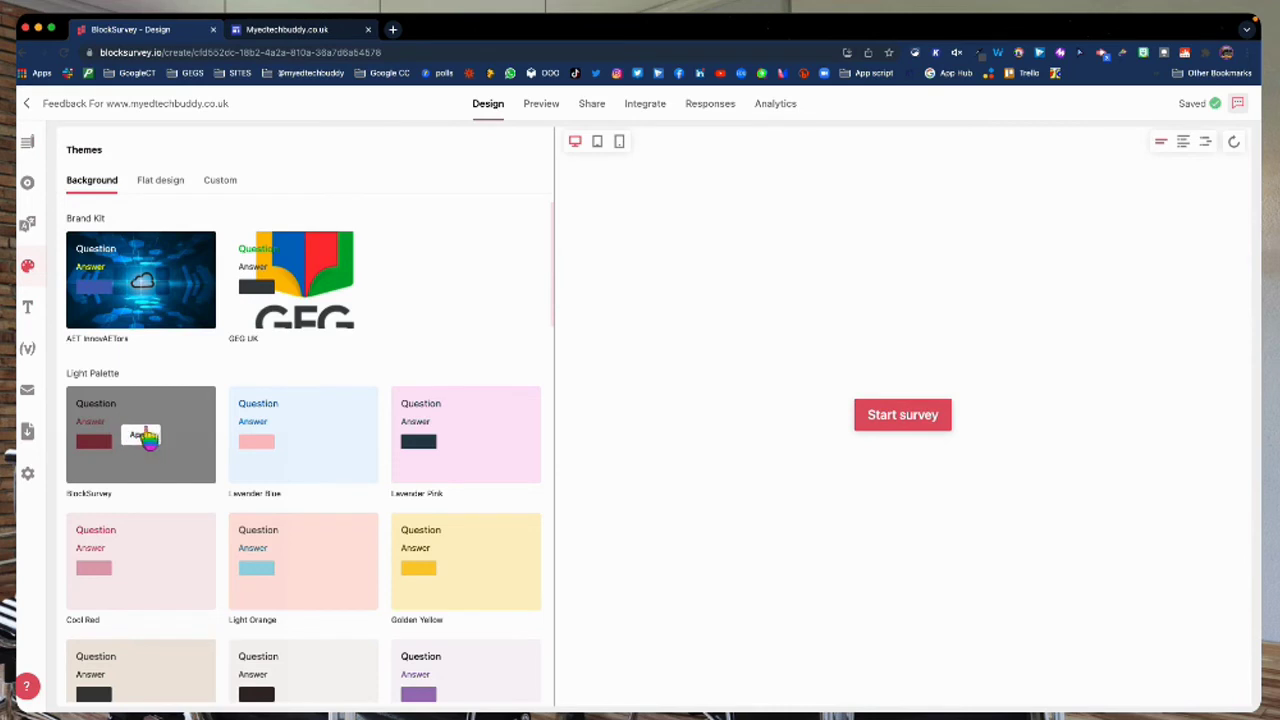
pyautogui.click(160, 182)
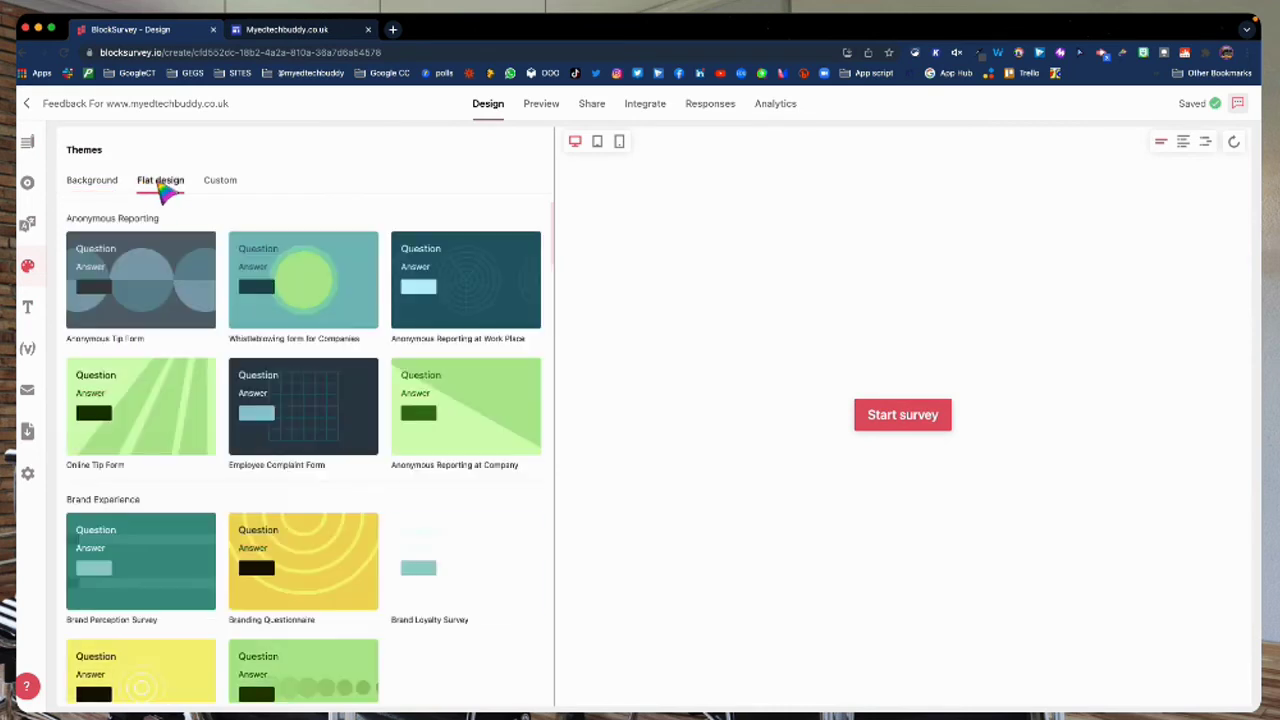
pyautogui.click(221, 184)
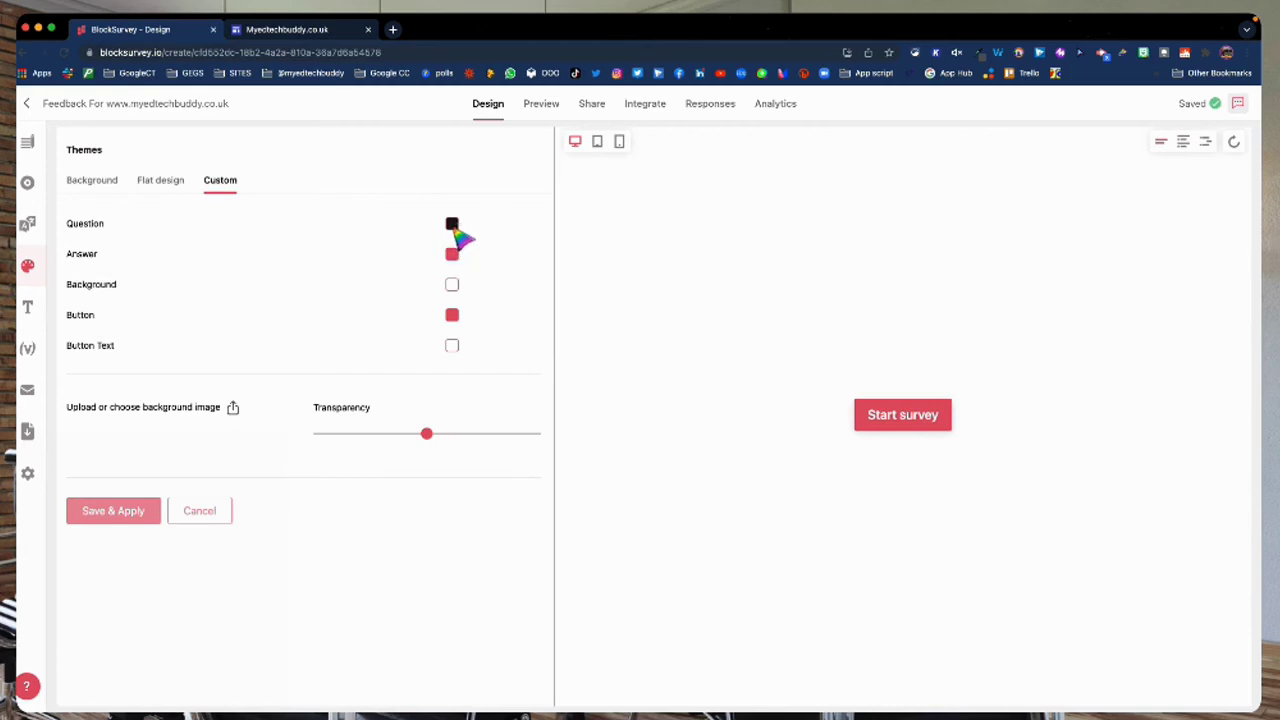
# Step: Set the Button colour to vivid purple and save and apply the theme
pyautogui.click(452, 315)
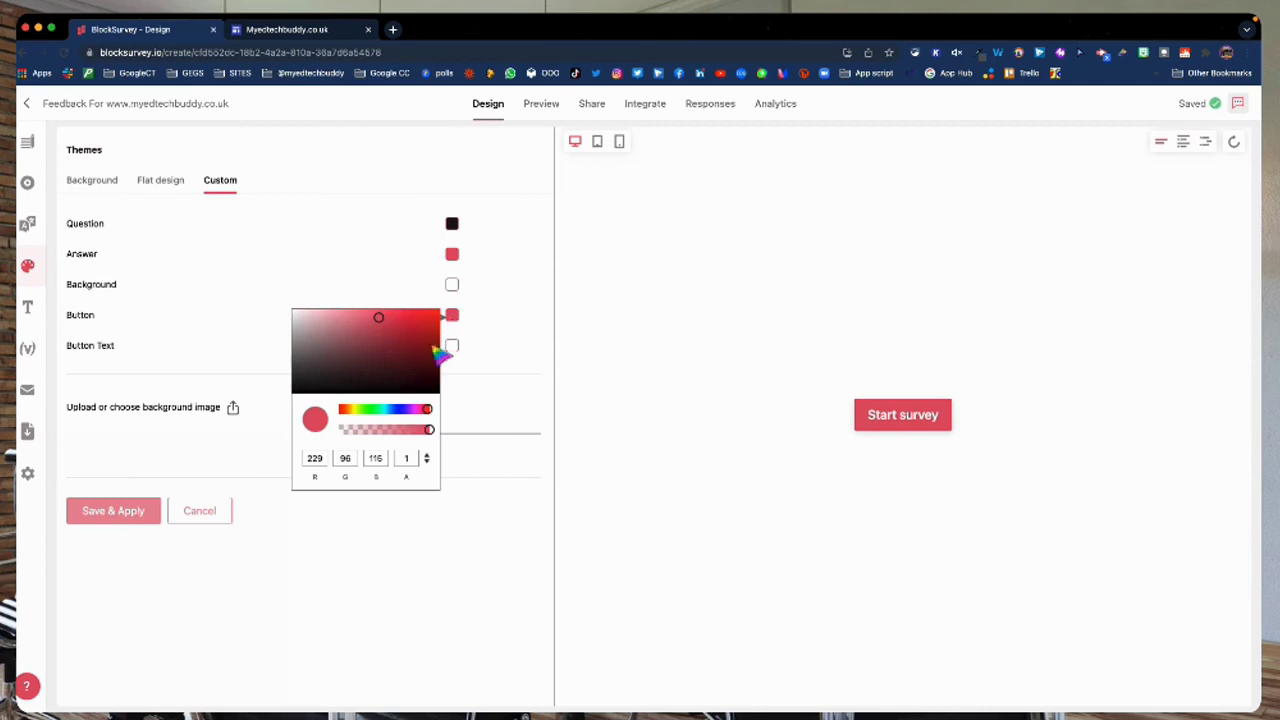
pyautogui.click(409, 410)
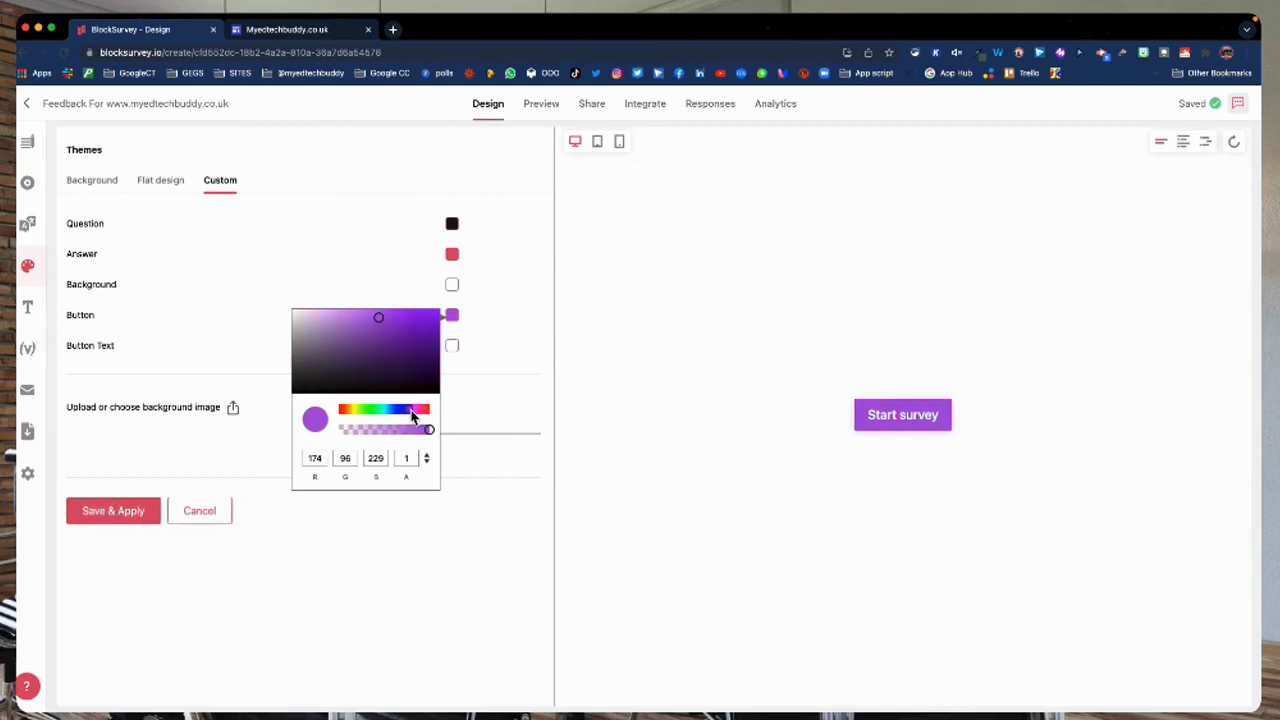
pyautogui.click(430, 320)
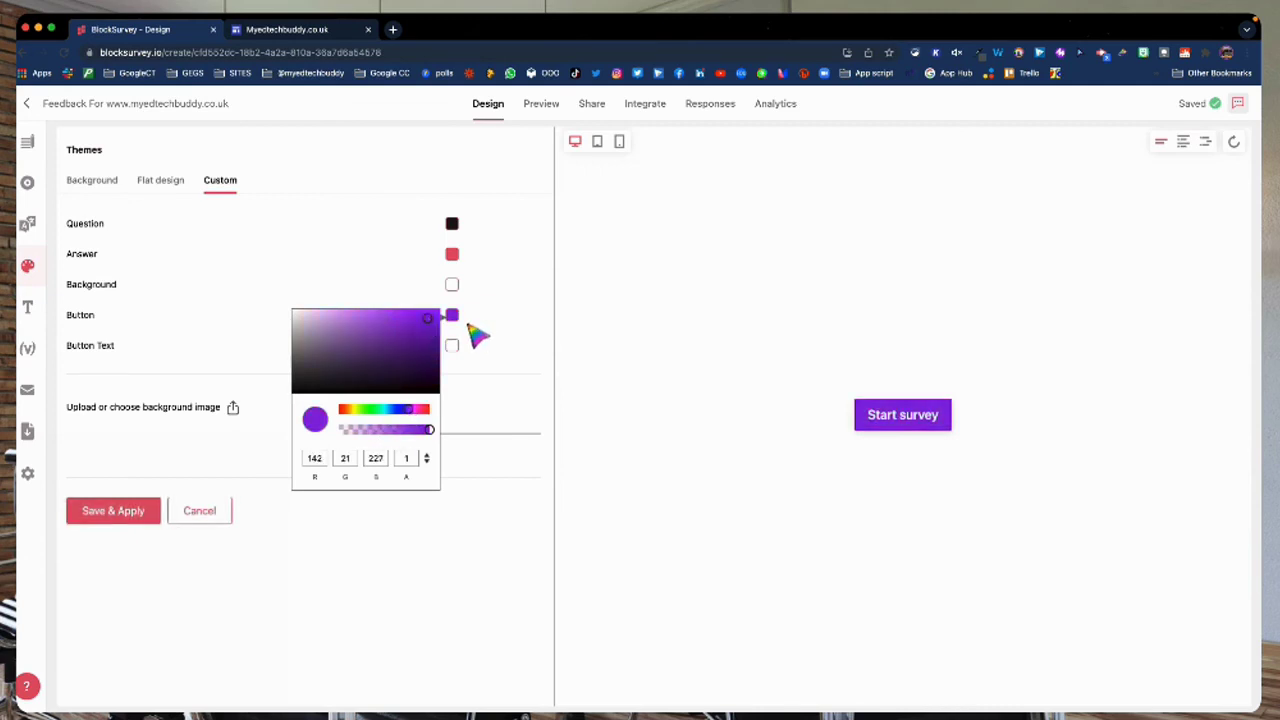
pyautogui.click(485, 355)
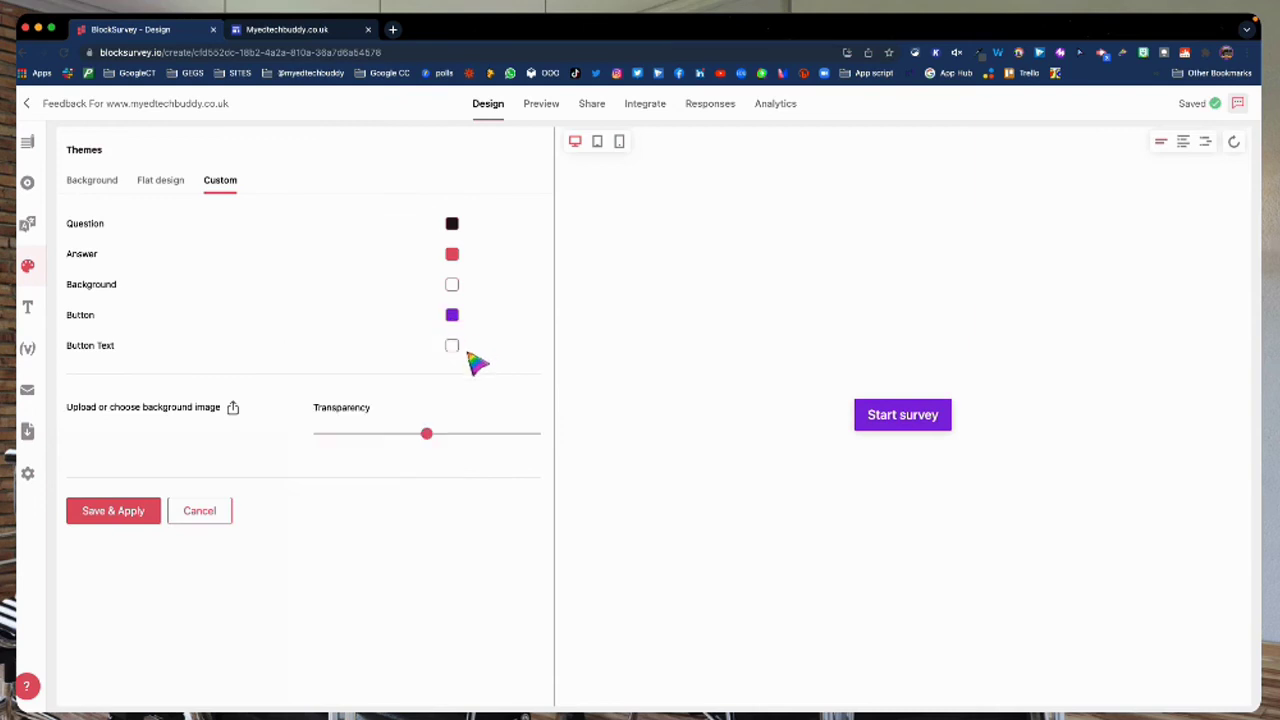
pyautogui.click(124, 519)
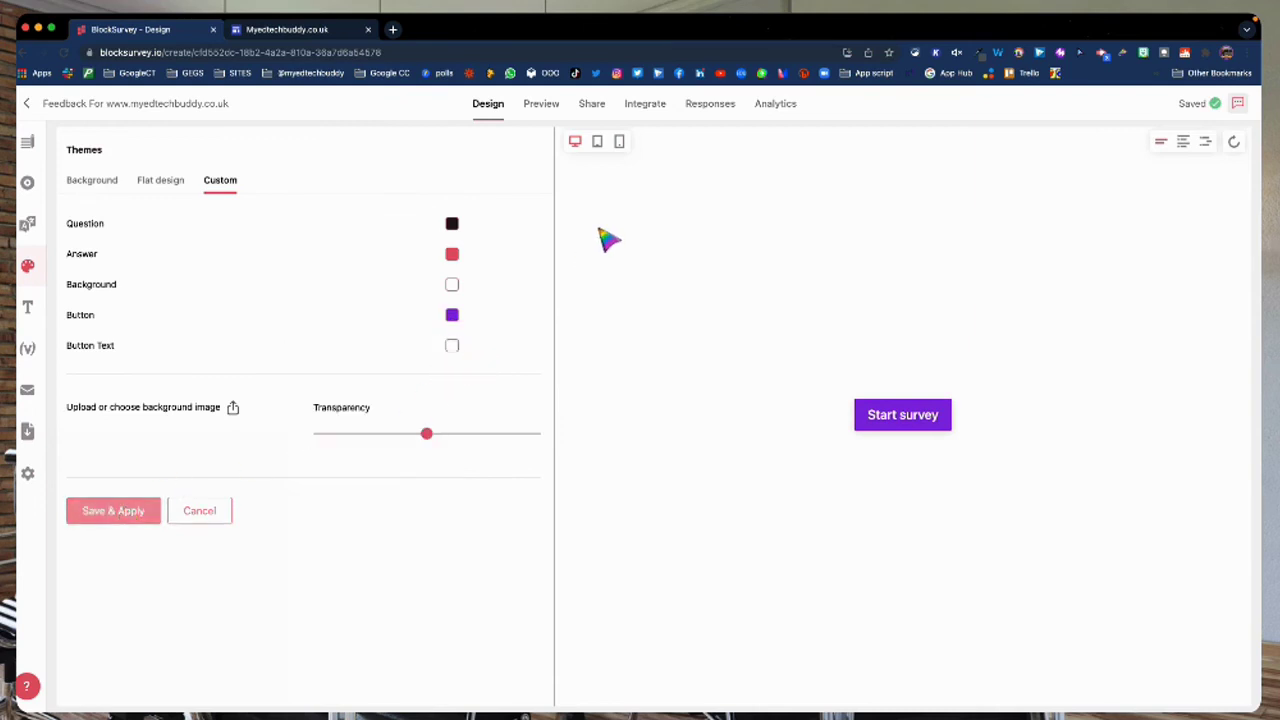
# Step: Set the Answer colour to purple and save and apply the theme
pyautogui.click(453, 256)
pyautogui.moveTo(427, 348); pyautogui.dragTo(413, 350)
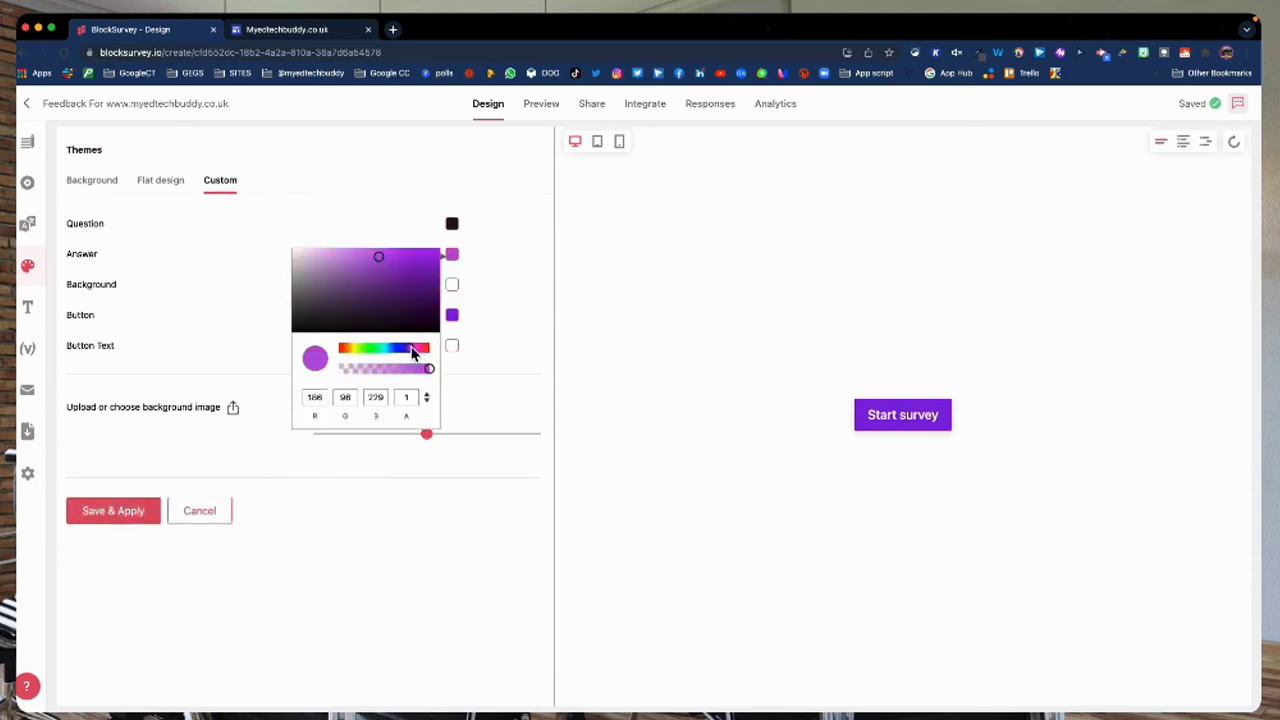
pyautogui.click(102, 516)
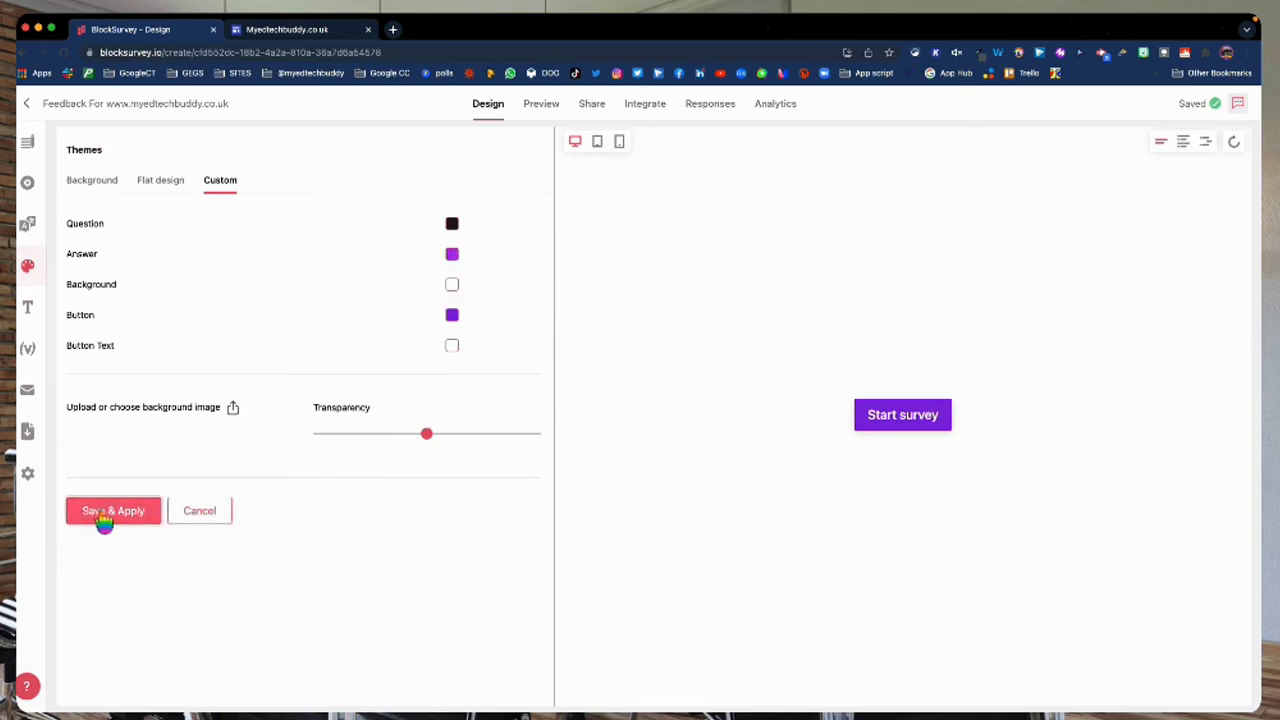
# Step: Publish the survey to collect responses and copy its web link
pyautogui.click(287, 30)
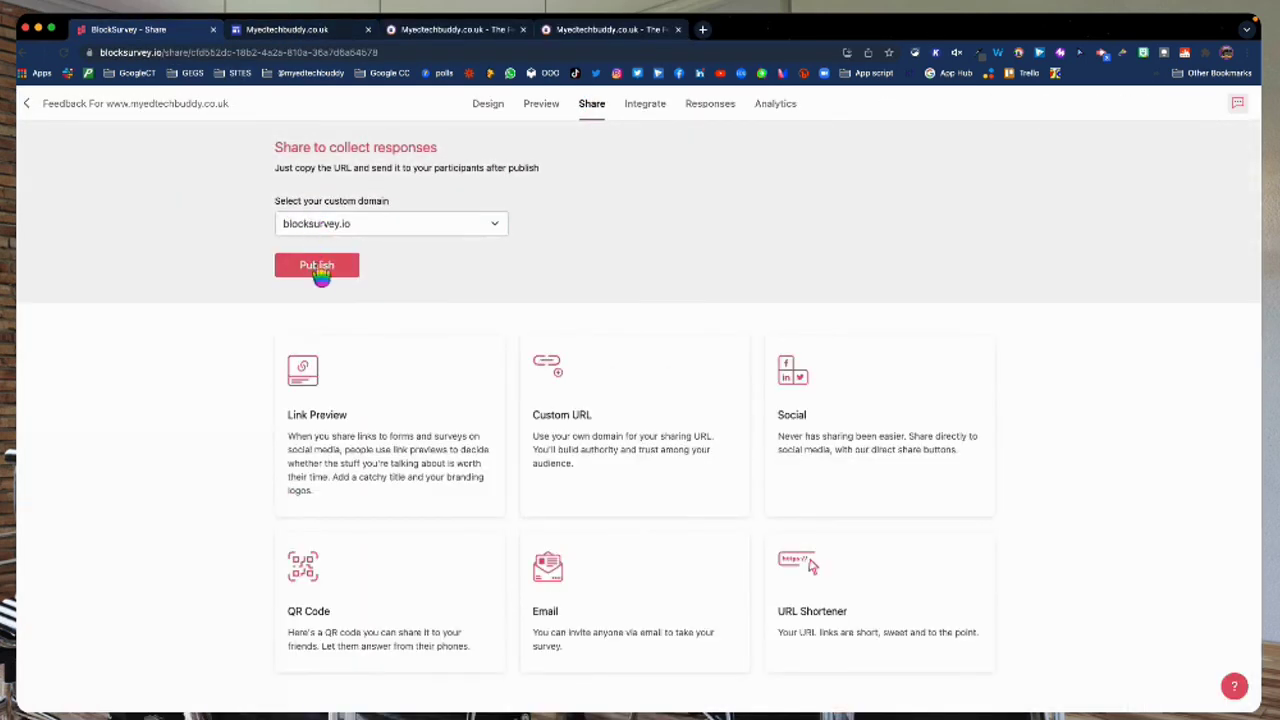
pyautogui.click(320, 272)
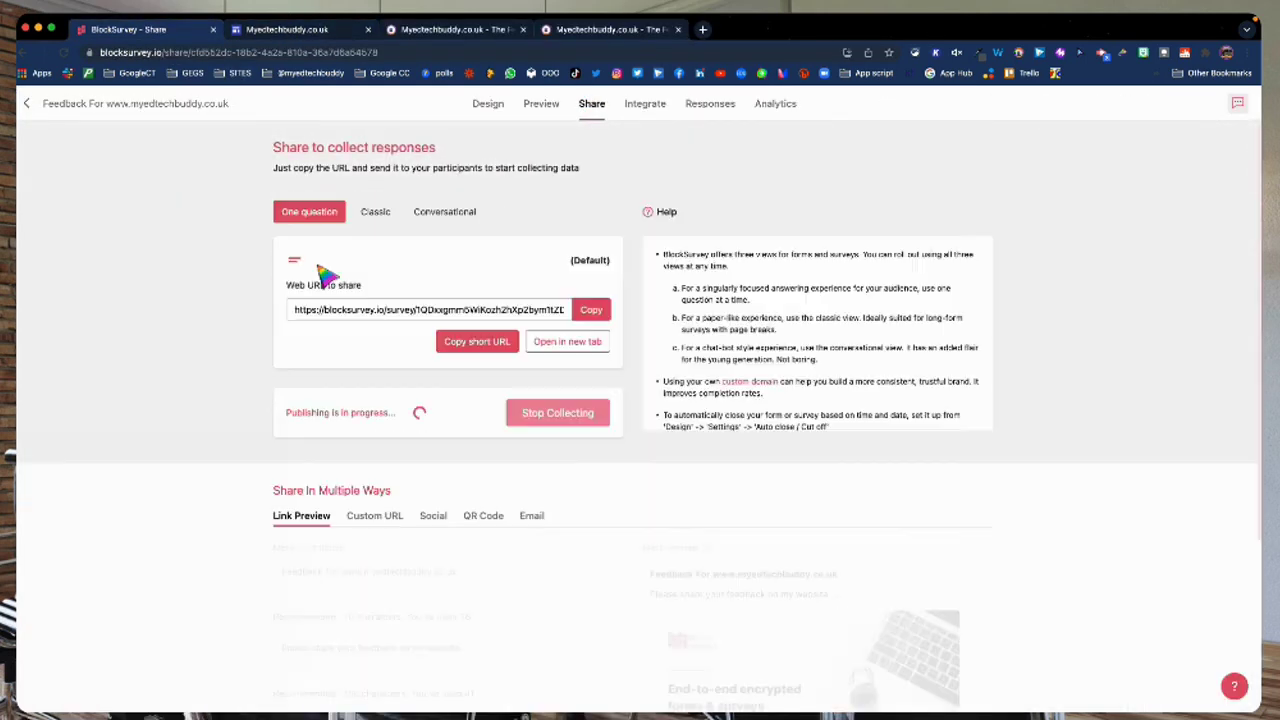
pyautogui.click(594, 311)
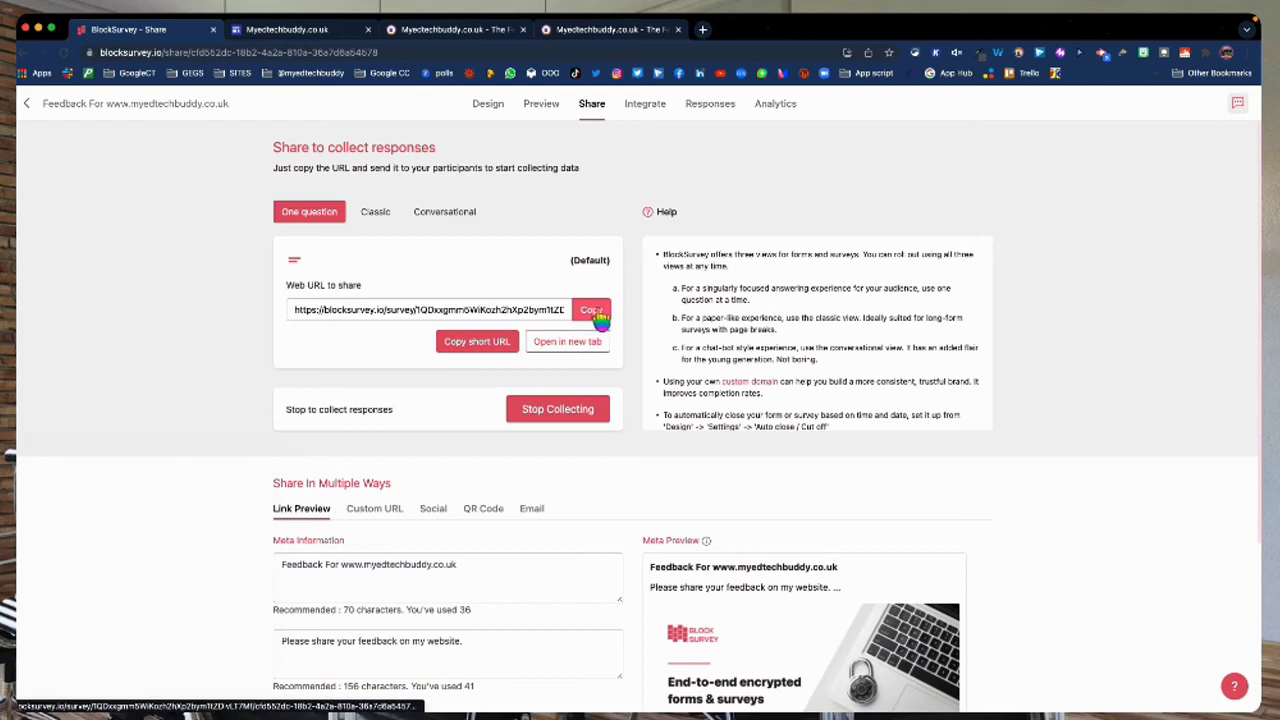
# Step: Check the purple form on the live feedback page, then close the extra site tabs
pyautogui.press('super+3')
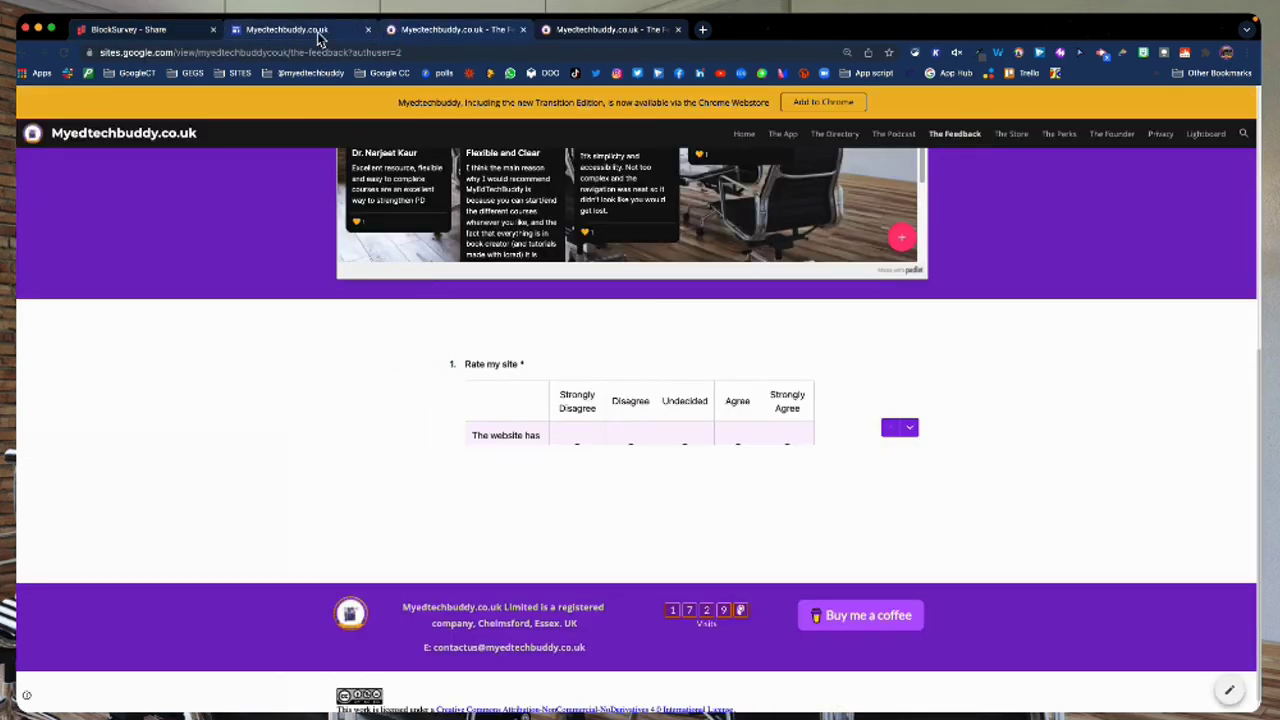
pyautogui.click(368, 29)
pyautogui.click(368, 29)
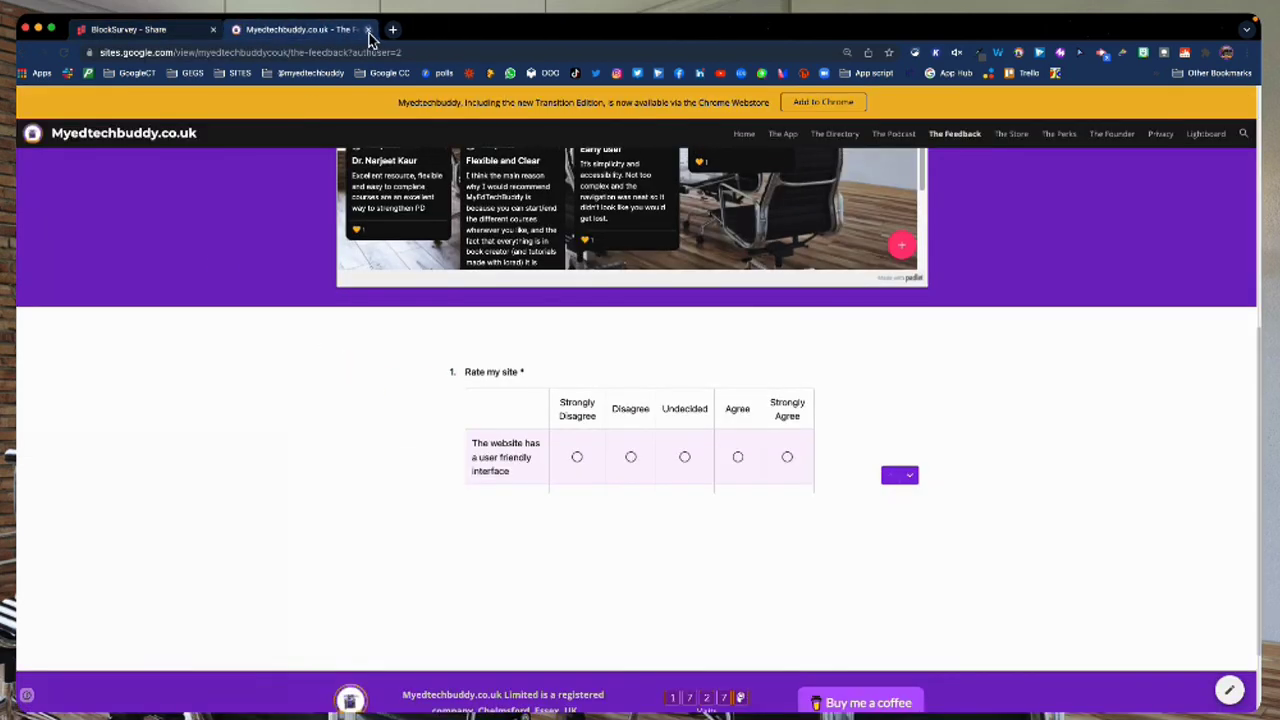
pyautogui.click(368, 29)
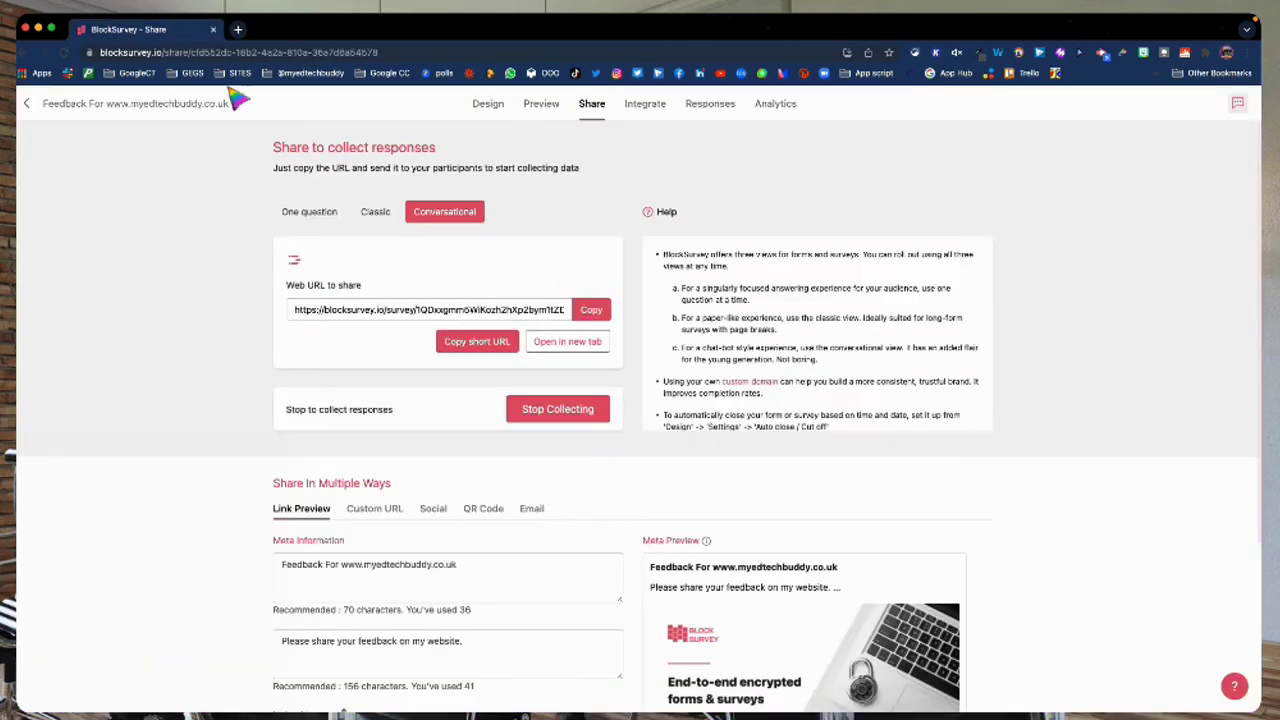
# Step: Open the Responses table showing the single submitted feedback entry
pyautogui.click(700, 112)
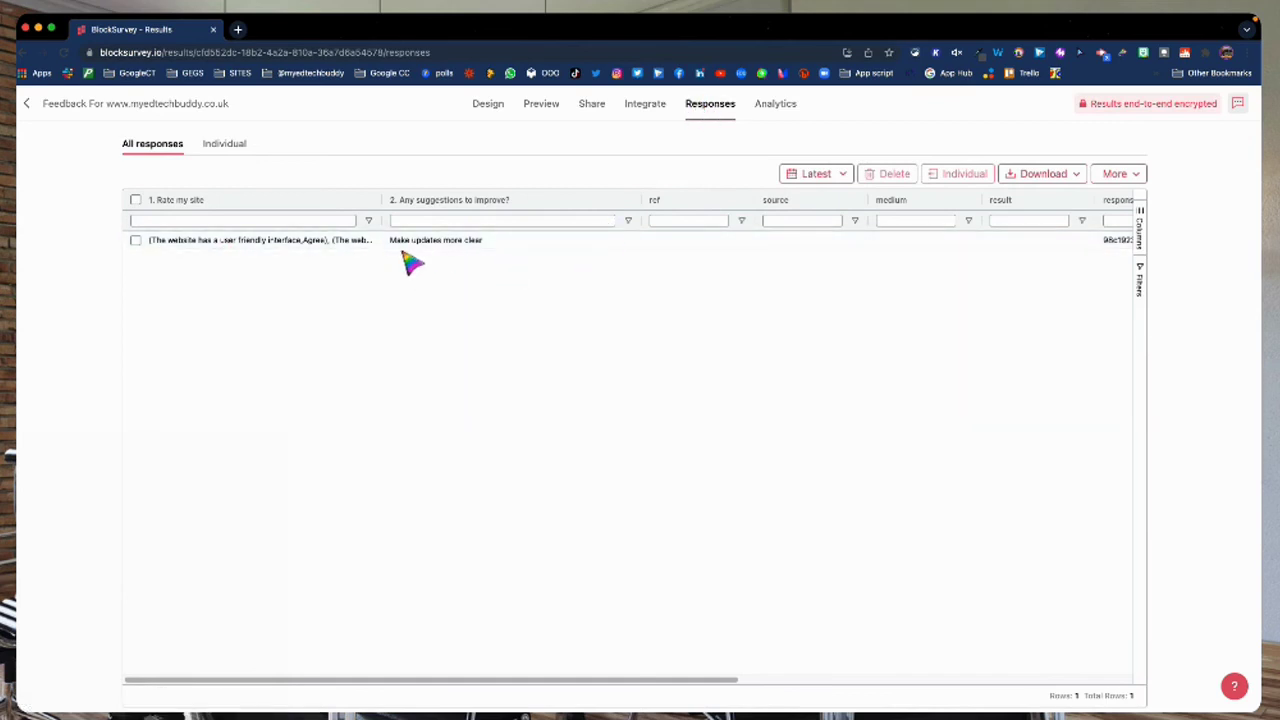
# Step: Open the Analytics report and view the improvement suggestions as a word cloud, then as a table
pyautogui.click(770, 104)
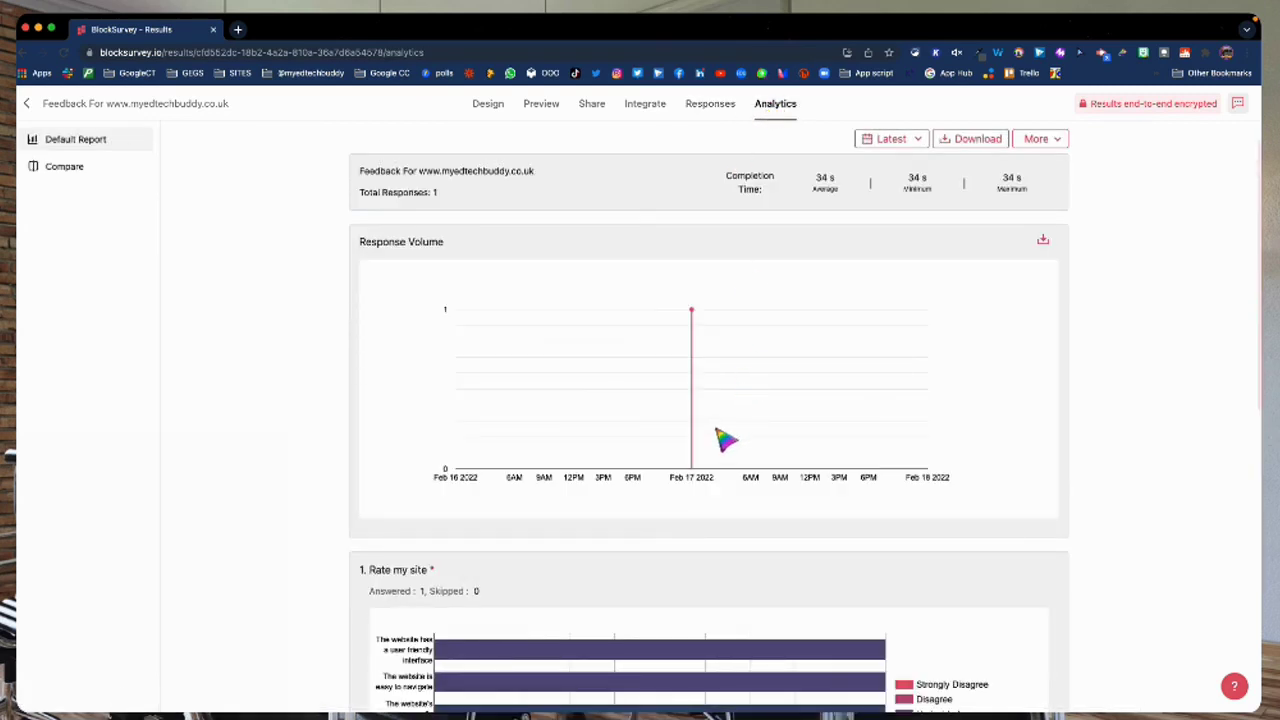
pyautogui.scroll(-5, 729, 449)
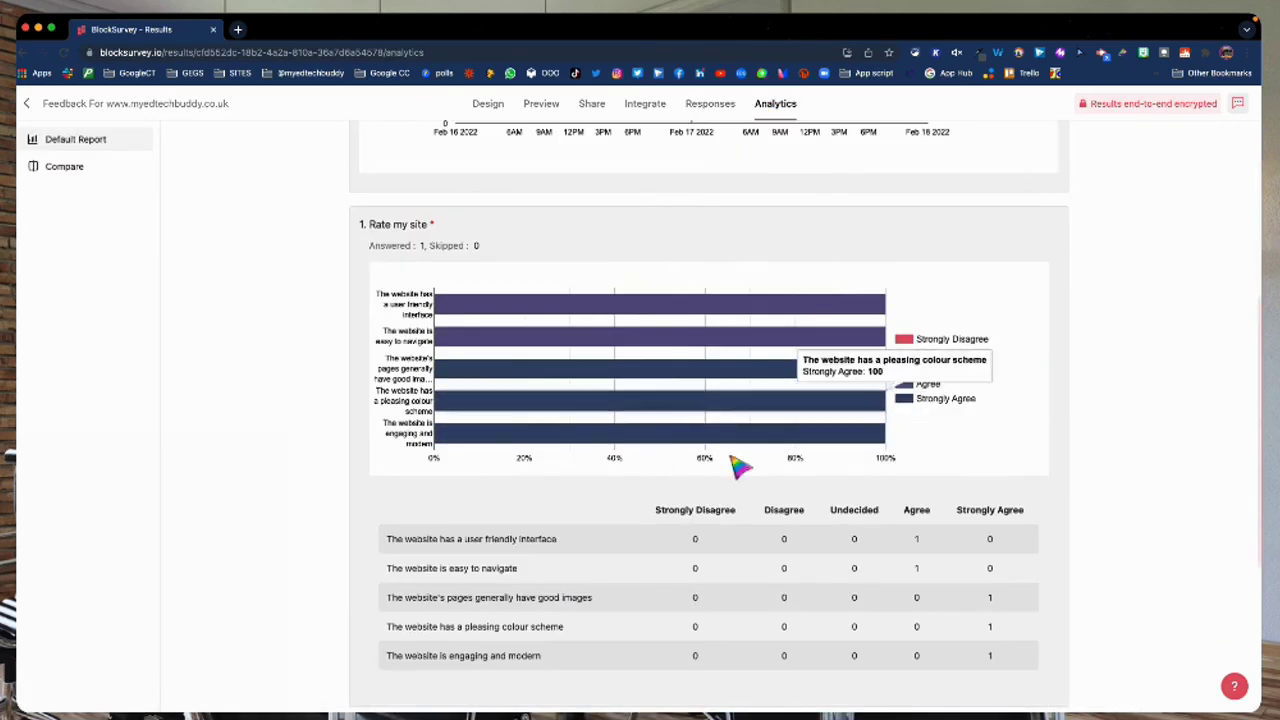
pyautogui.scroll(-3, 650, 531)
pyautogui.scroll(-1, 645, 545)
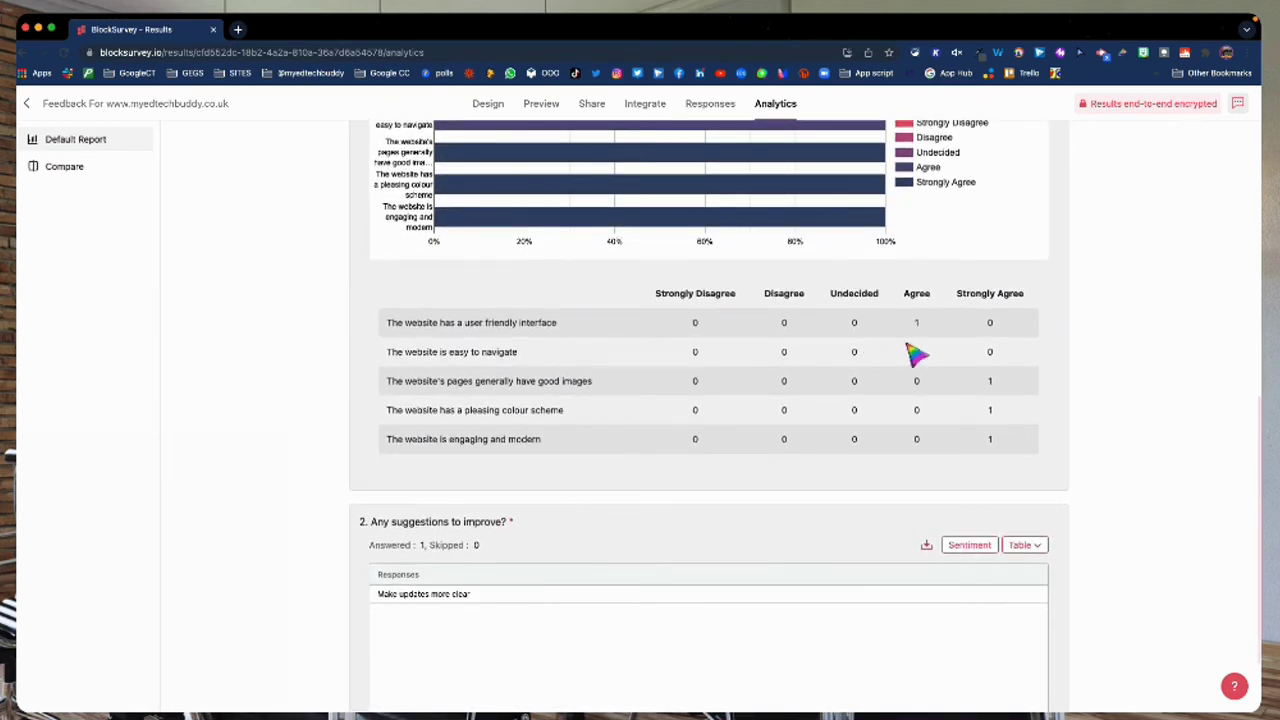
pyautogui.scroll(-2, 705, 512)
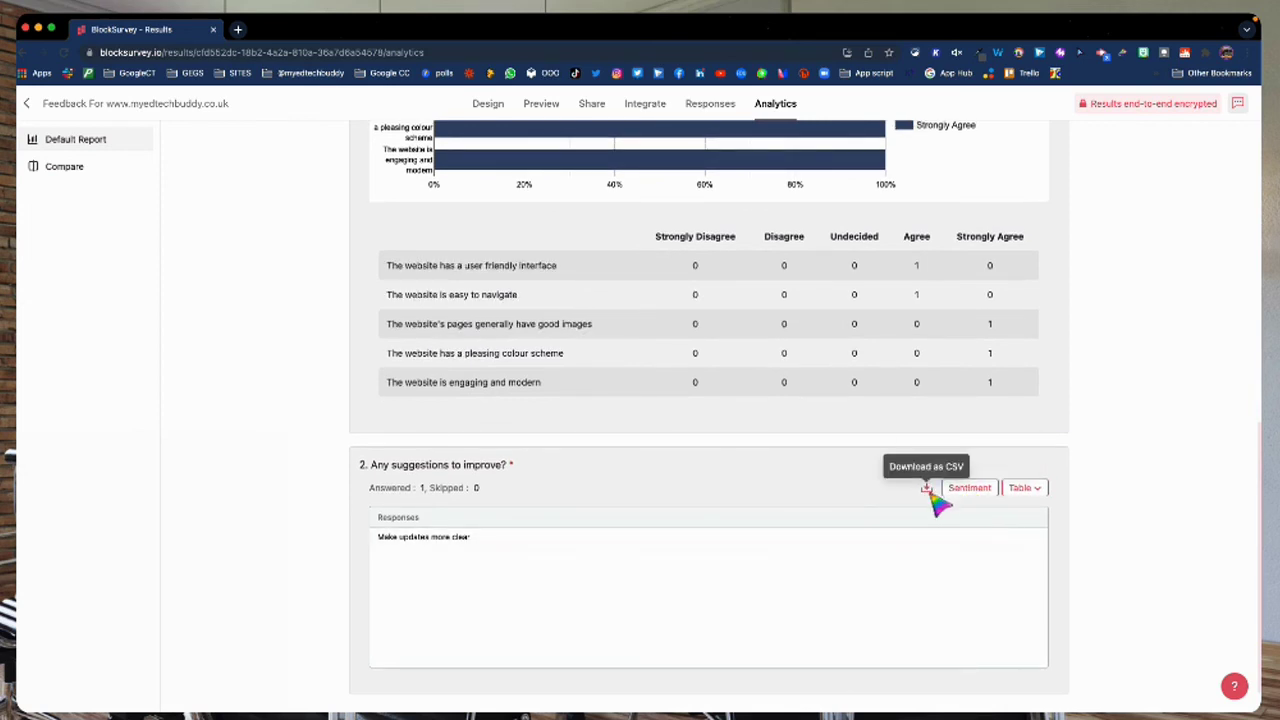
pyautogui.click(1030, 490)
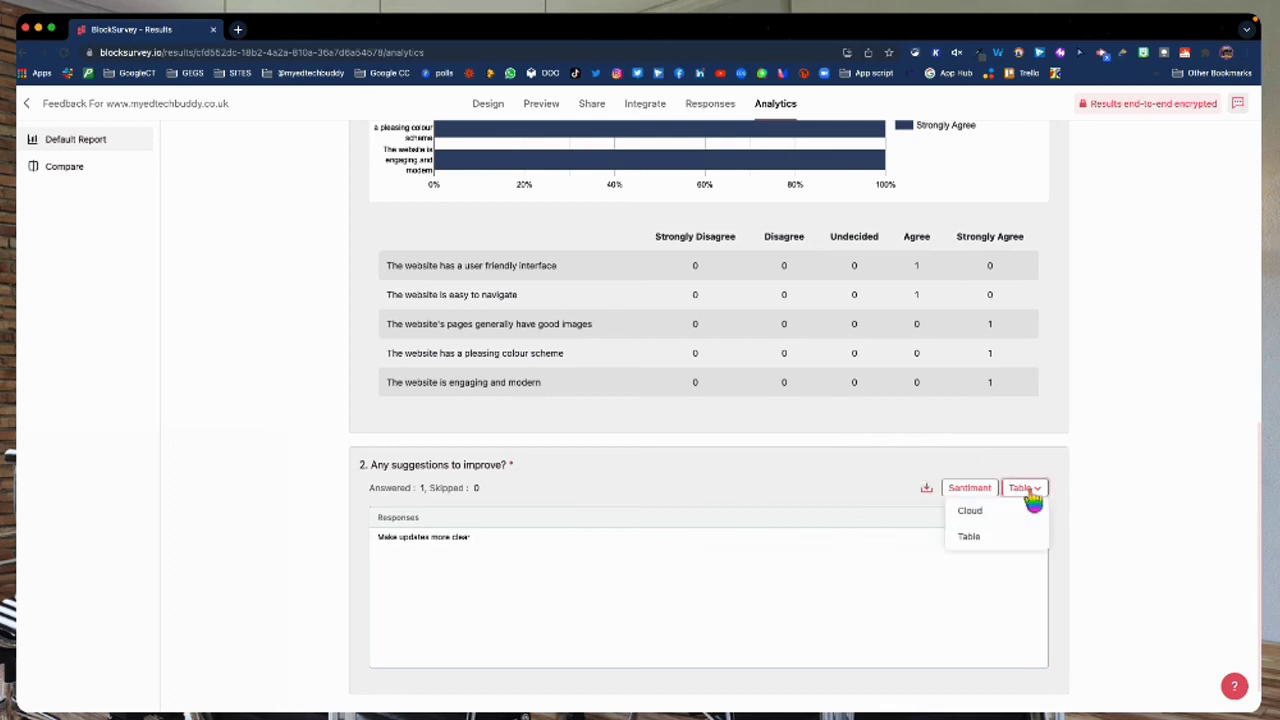
pyautogui.click(990, 512)
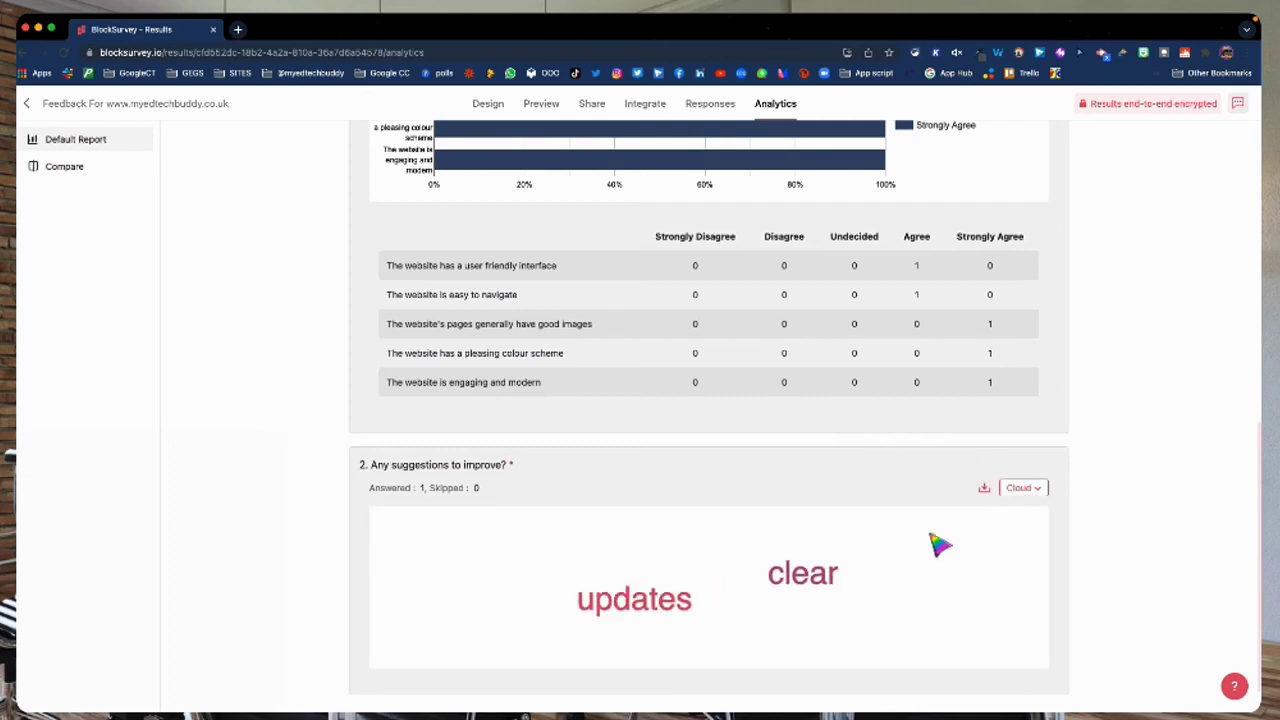
pyautogui.click(1037, 490)
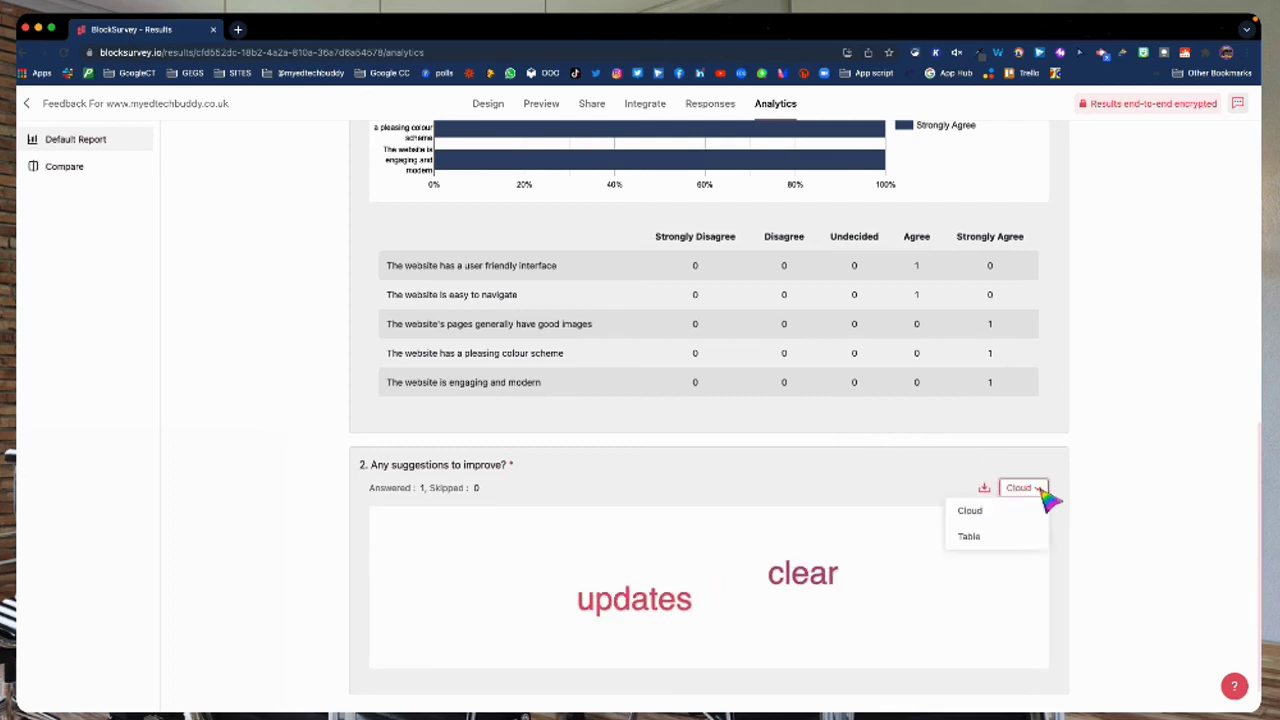
pyautogui.click(970, 538)
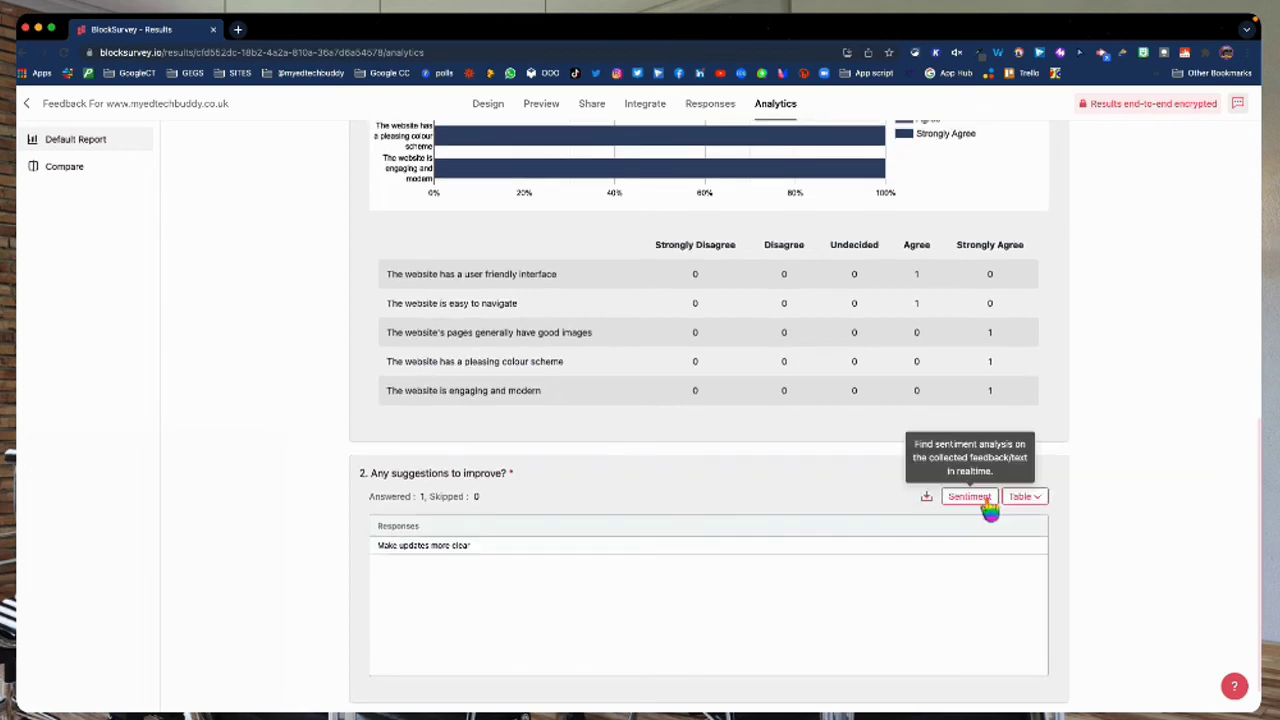
# Step: Return to the report summary and briefly open the More options
pyautogui.scroll(3, 985, 480)
pyautogui.scroll(5, 979, 415)
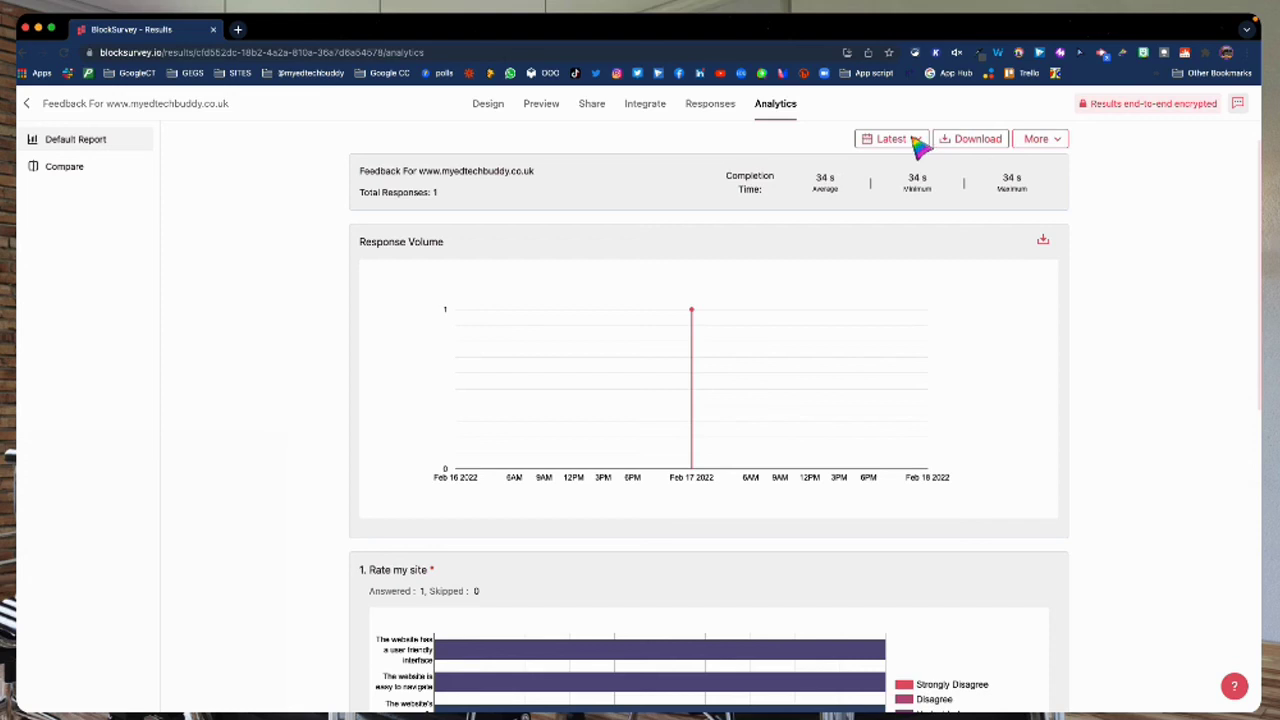
pyautogui.click(1040, 139)
pyautogui.click(1040, 139)
# Step: Revisit the Responses and Share pages and stop the survey collecting responses
pyautogui.click(716, 108)
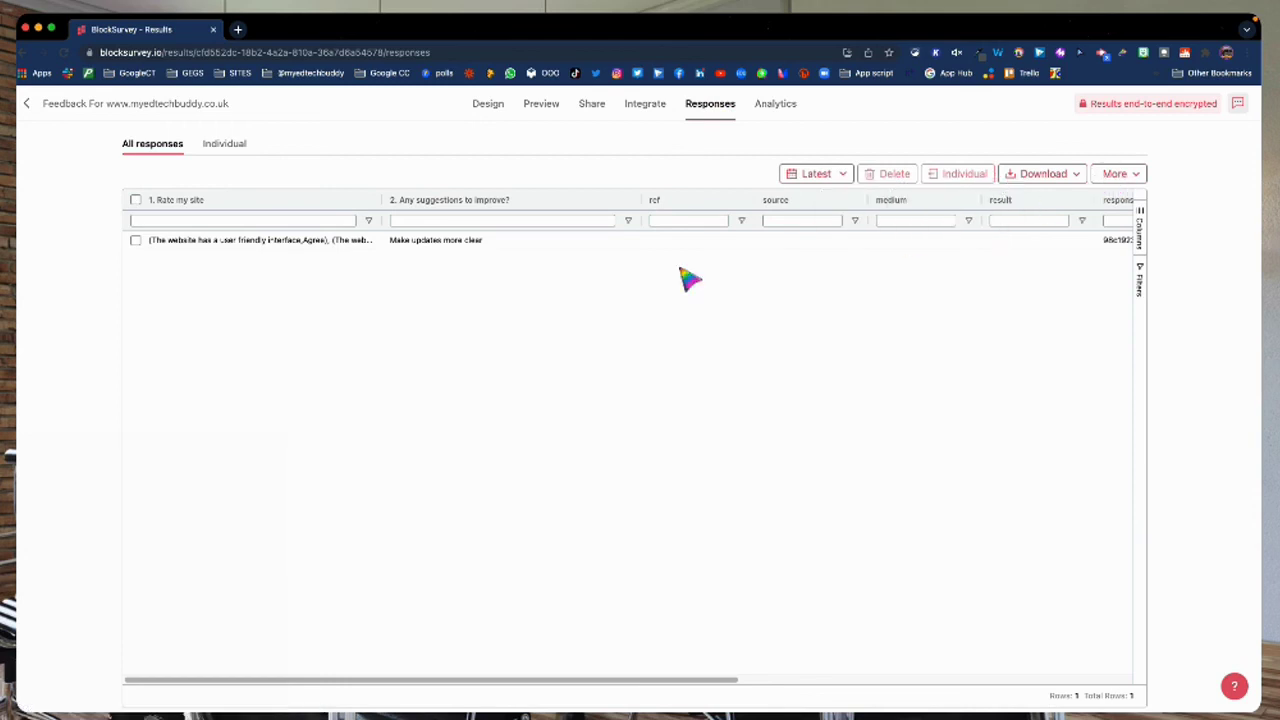
pyautogui.click(594, 110)
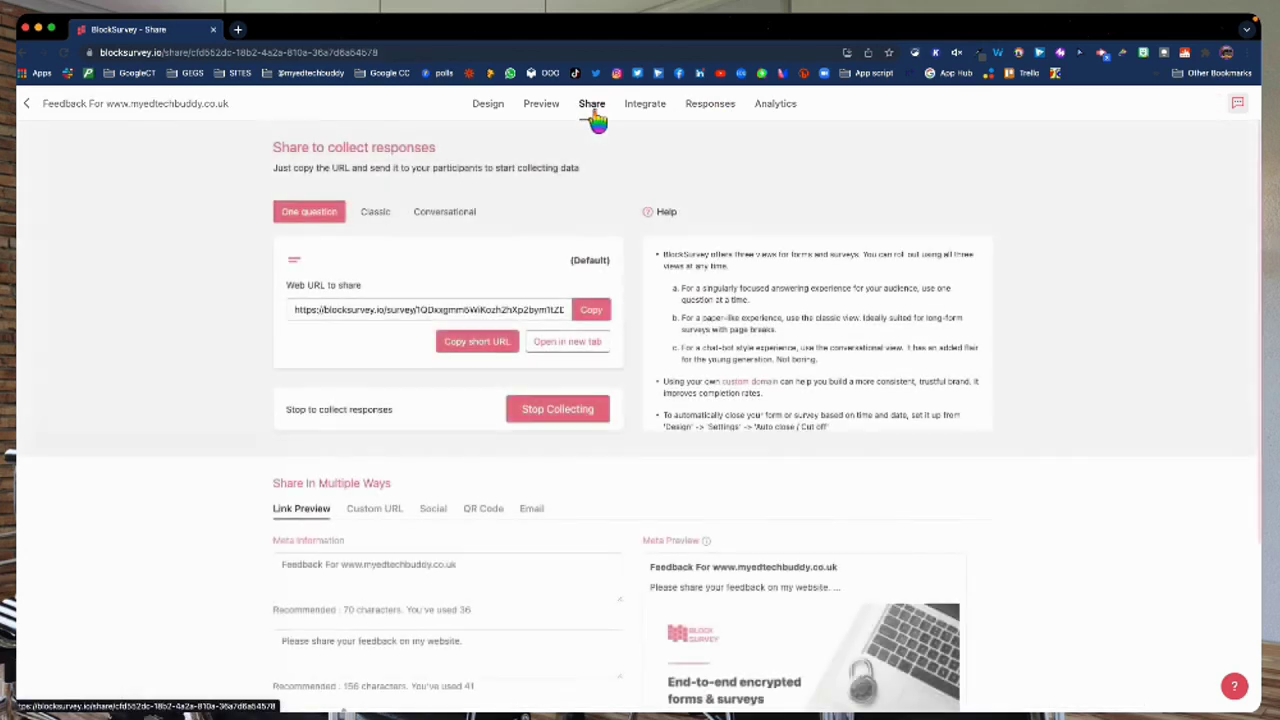
pyautogui.click(553, 418)
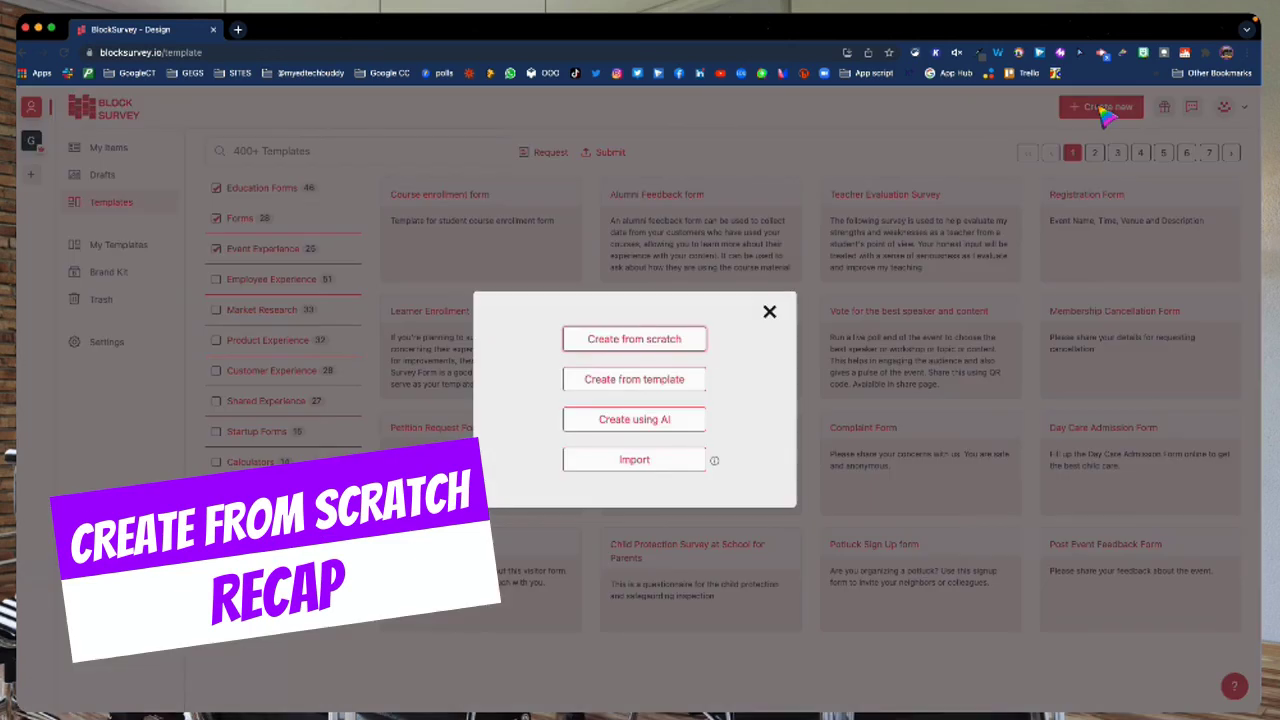
# Step: Create a new blank survey from scratch, opening it in the Design editor
pyautogui.click(632, 342)
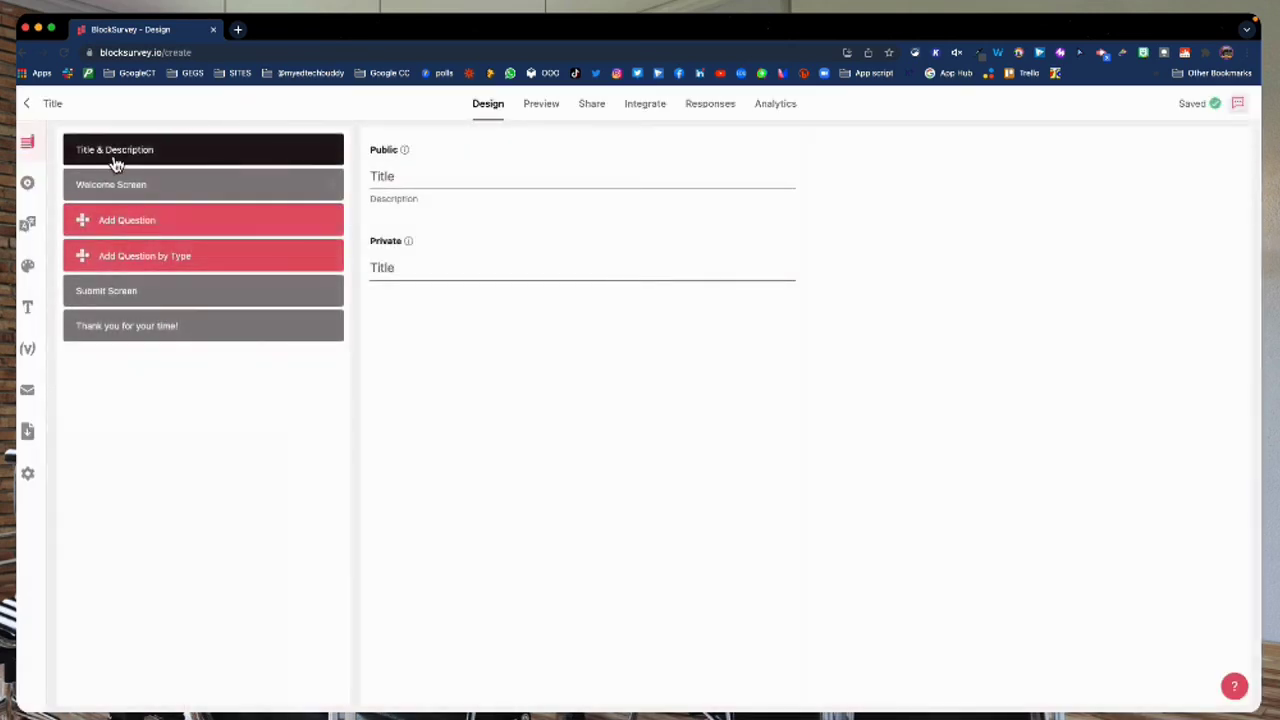